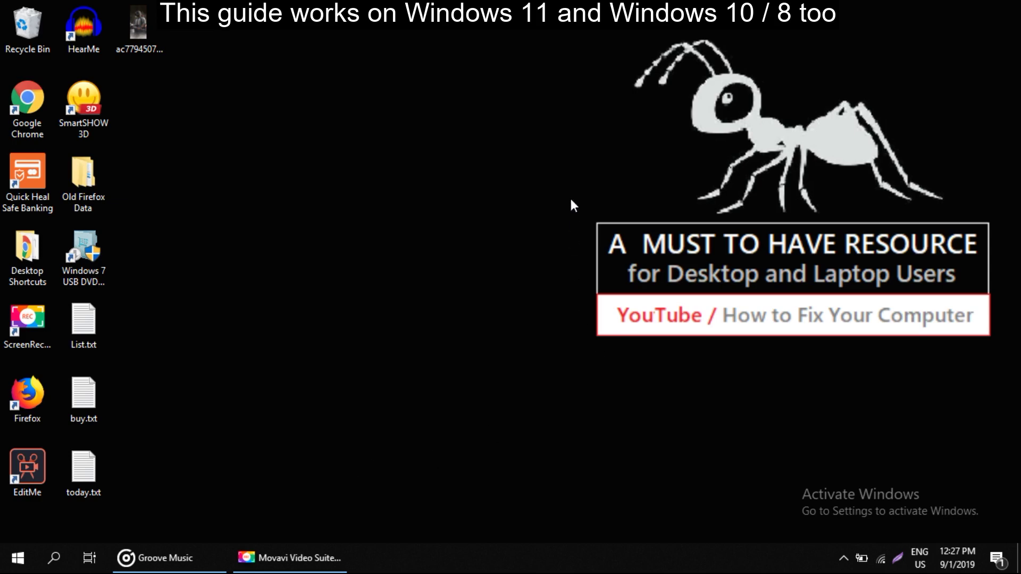
Reposition the Task Manager window and show its Services tab with PIDs and descriptions
{"action": "left_click_drag", "start_coordinate": [571, 203], "coordinate": [942, 375]}
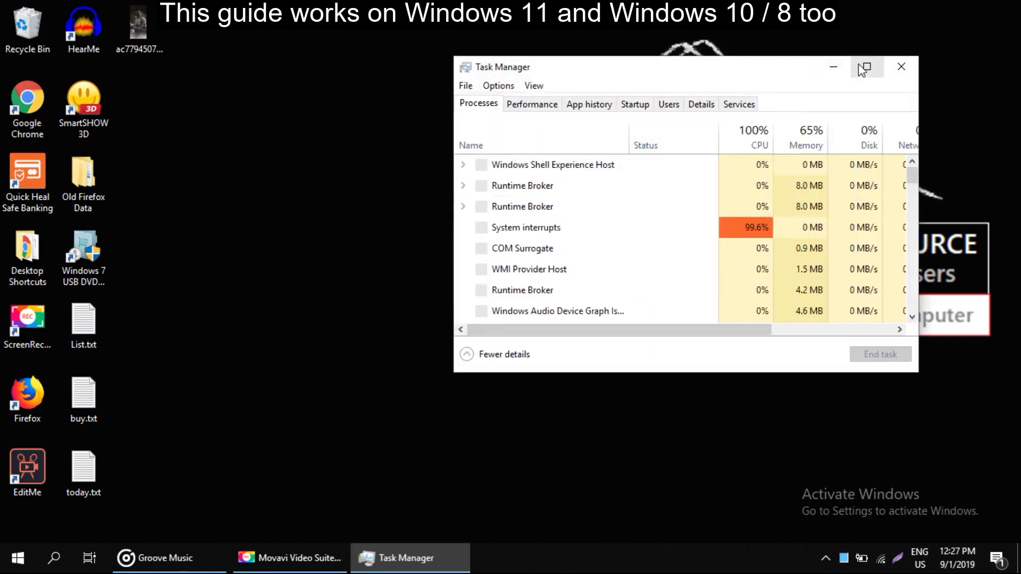
{"action": "left_click", "coordinate": [862, 69]}
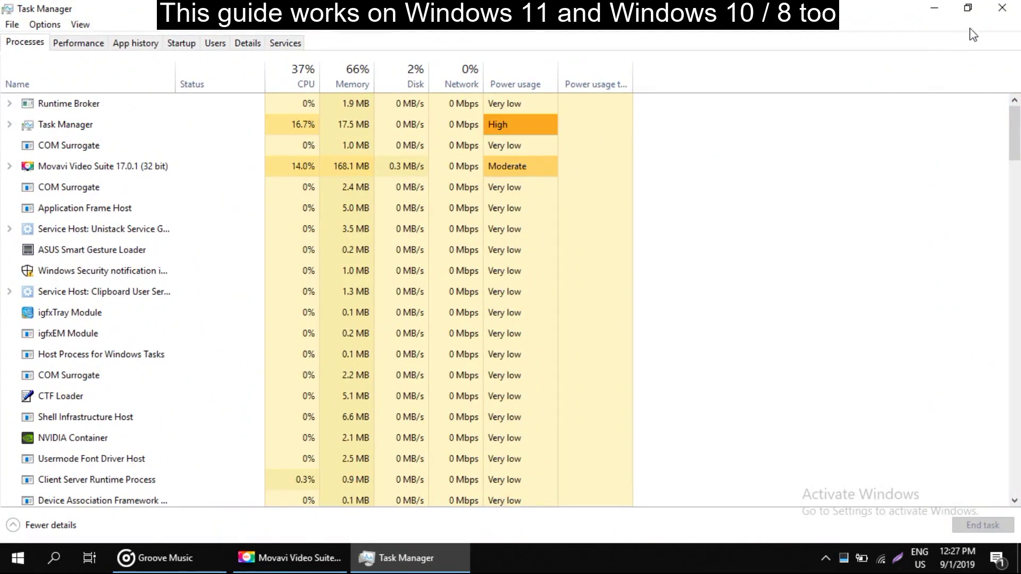
{"action": "left_click", "coordinate": [968, 8]}
{"action": "left_click_drag", "start_coordinate": [781, 80], "coordinate": [521, 126]}
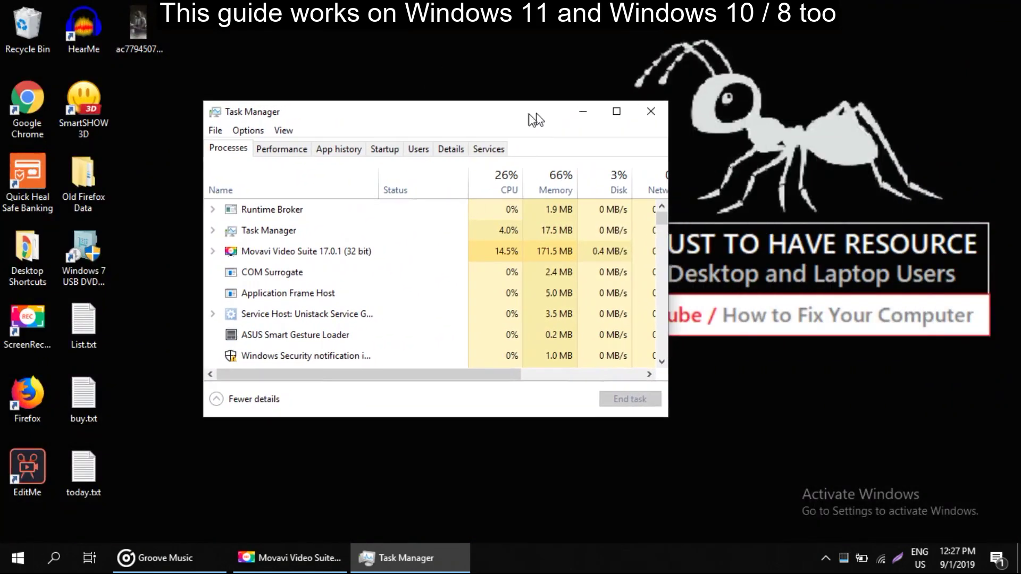
{"action": "left_click", "coordinate": [474, 151]}
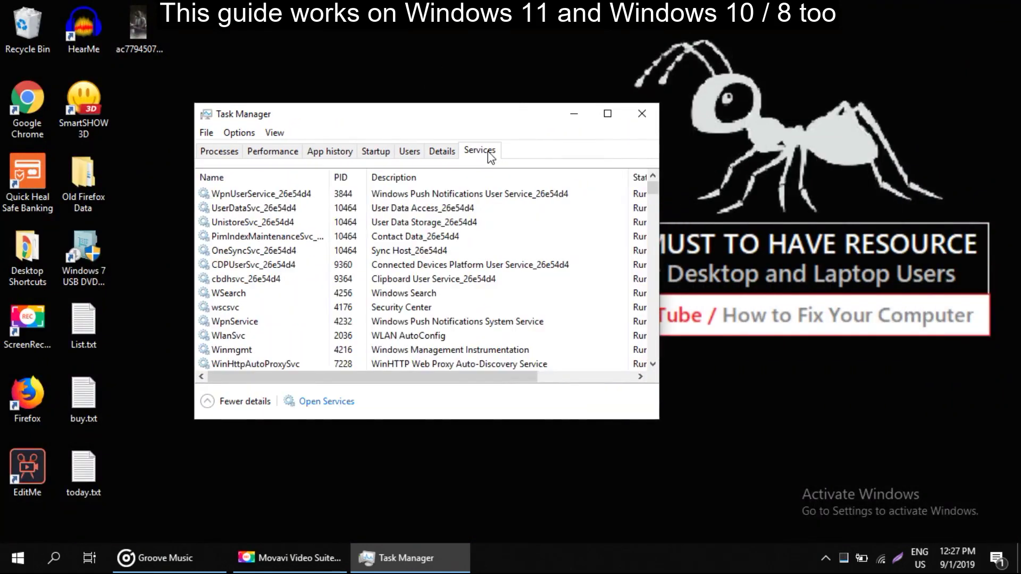
Open the full Services console and select the Windows Search service
{"action": "left_click", "coordinate": [315, 403]}
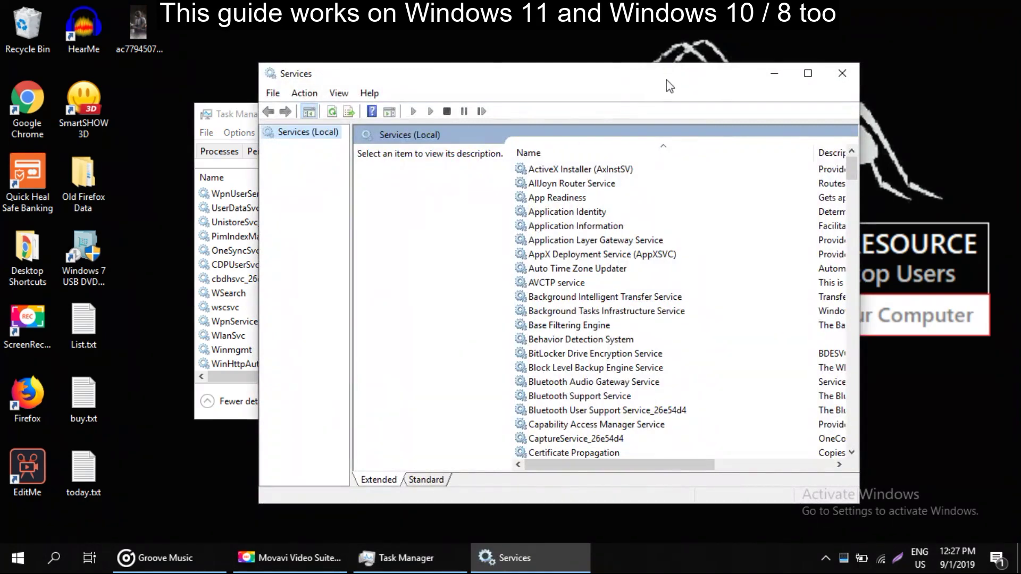
{"action": "left_click", "coordinate": [578, 286]}
{"action": "scroll", "coordinate": [578, 288], "scroll_direction": "down", "scroll_amount": 5}
{"action": "scroll", "coordinate": [579, 288], "scroll_direction": "down", "scroll_amount": 5}
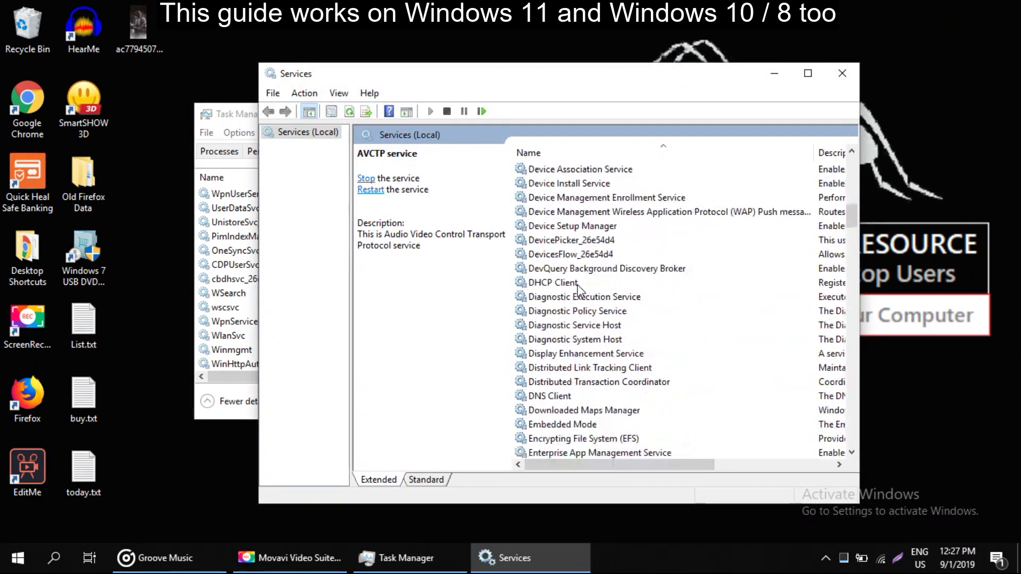
{"action": "key", "text": "w"}
{"action": "key", "text": "Down"}
{"action": "key", "text": "Down"}
{"action": "key", "text": "Down"}
{"action": "key", "text": "Down"}
{"action": "key", "text": "Down"}
{"action": "key", "text": "Down"}
{"action": "key", "text": "Down"}
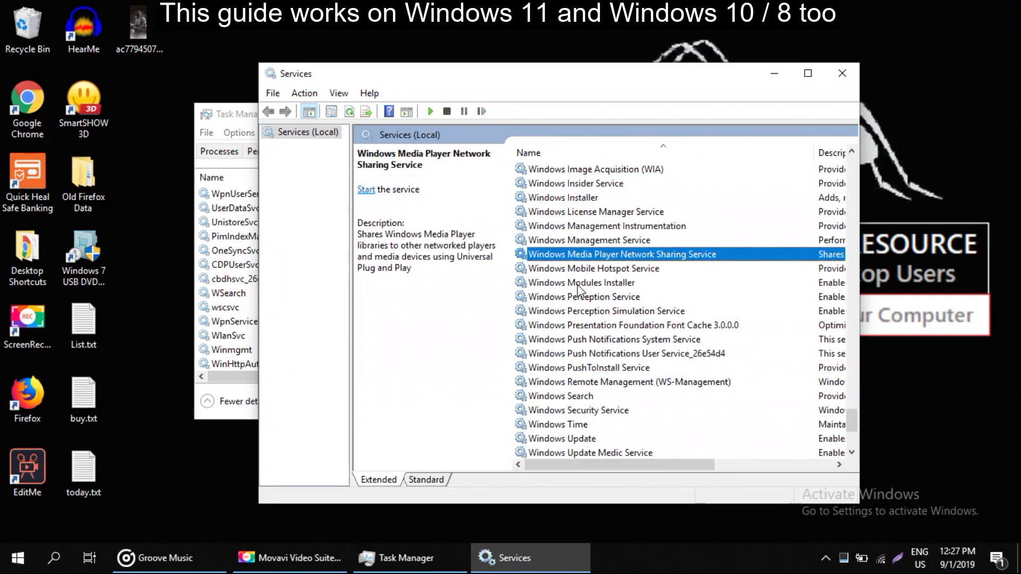
{"action": "key", "text": "Down"}
{"action": "key", "text": "Down"}
{"action": "left_click", "coordinate": [599, 398]}
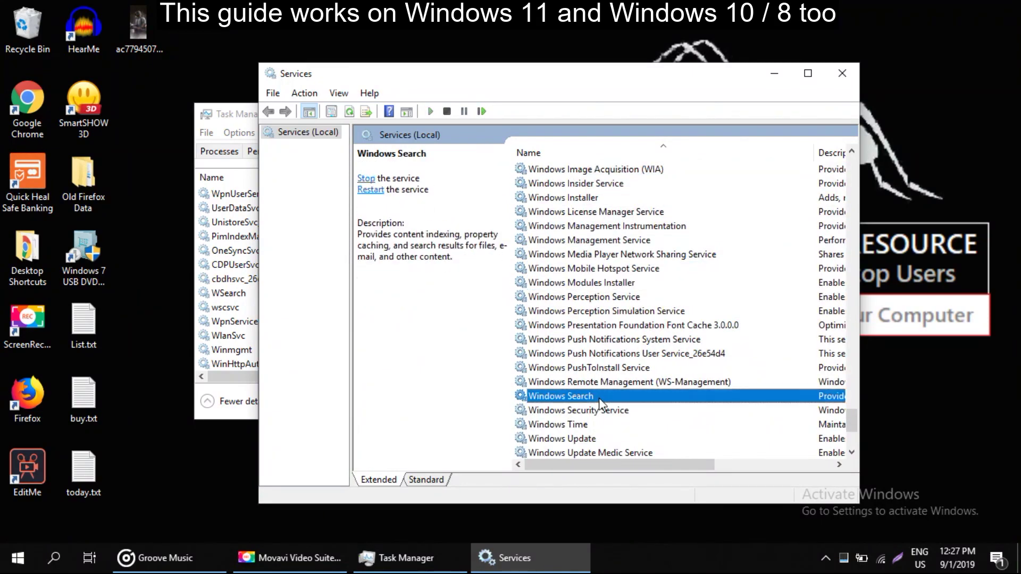
Set Windows Search's startup type to Disabled, apply it, and close Services and Task Manager
{"action": "right_click", "coordinate": [543, 400]}
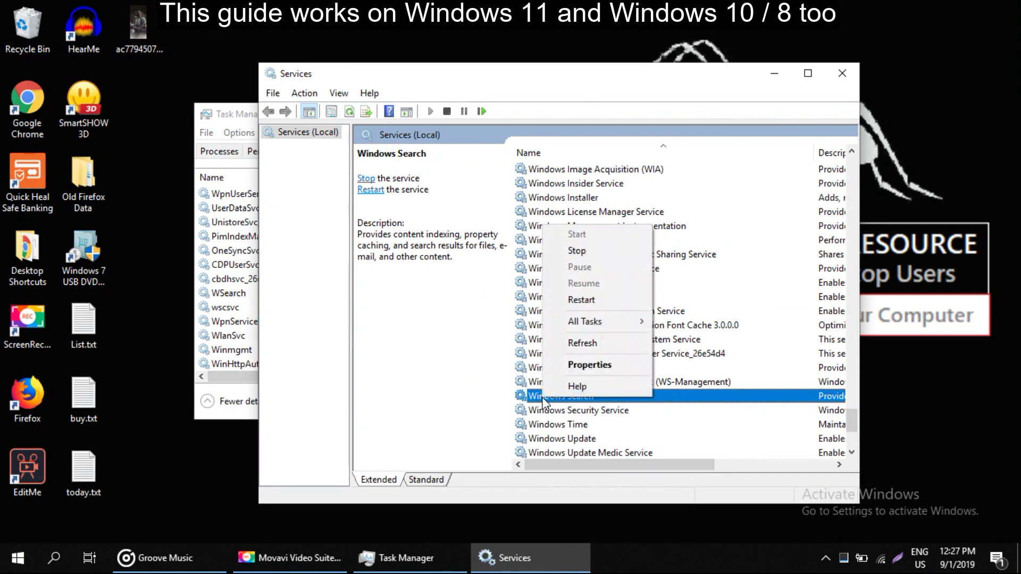
{"action": "left_click", "coordinate": [585, 366]}
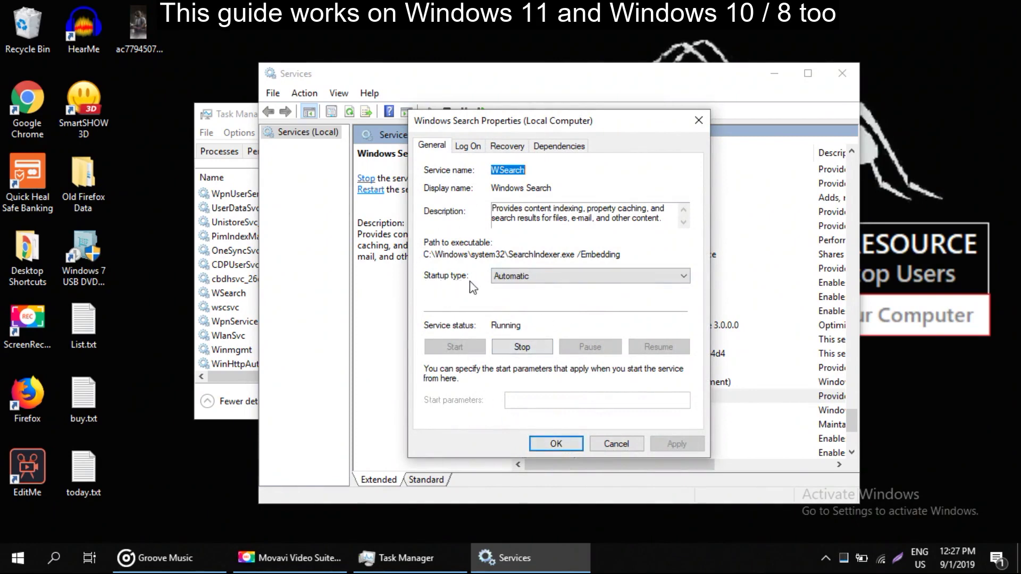
{"action": "left_click", "coordinate": [530, 275]}
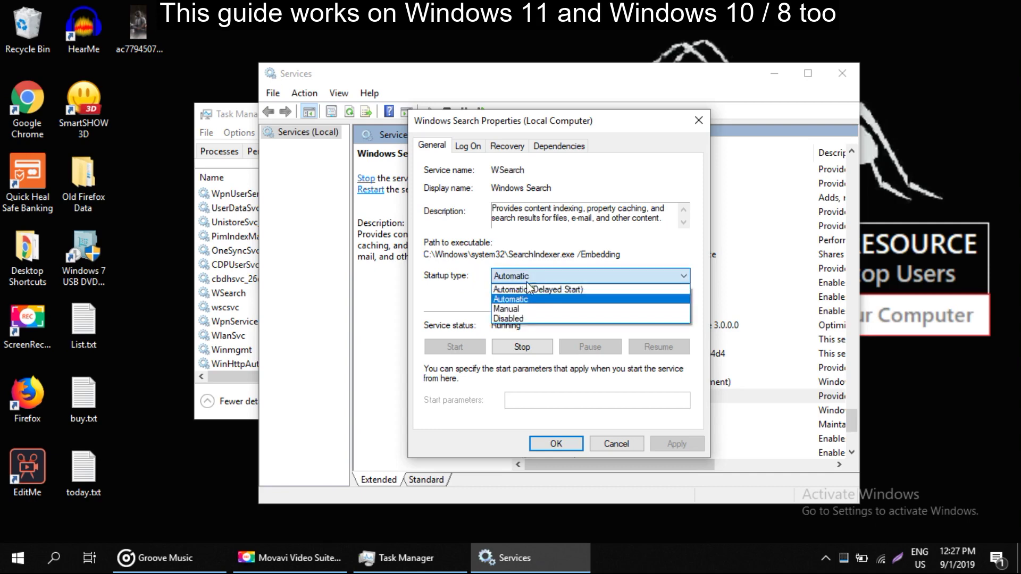
{"action": "left_click", "coordinate": [527, 319]}
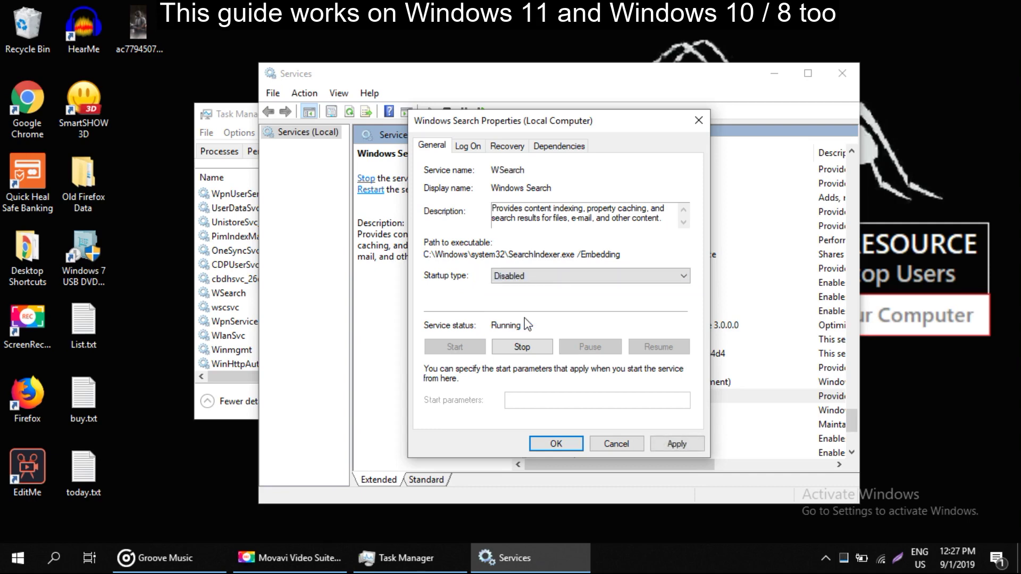
{"action": "left_click", "coordinate": [675, 444]}
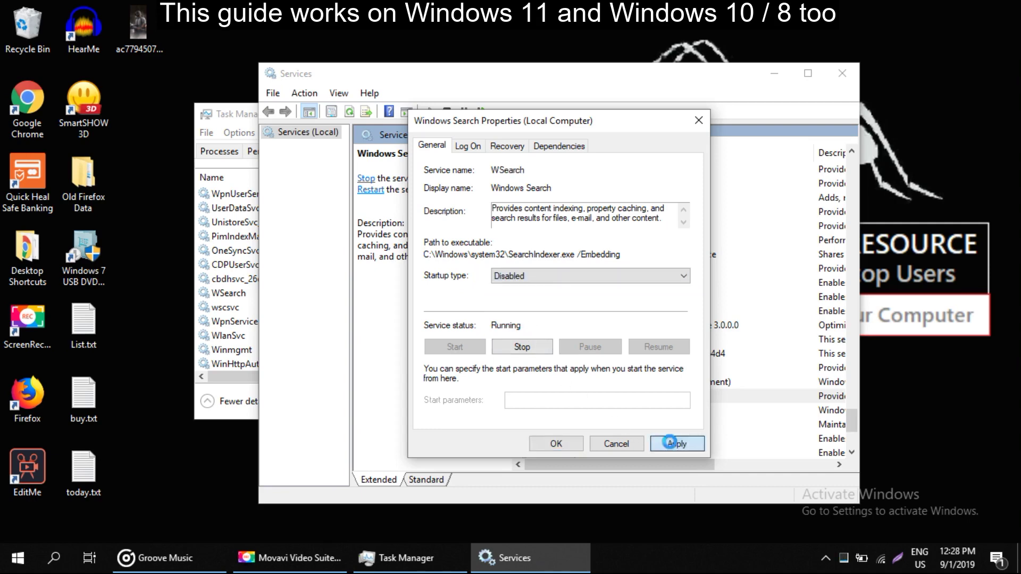
{"action": "left_click", "coordinate": [557, 444]}
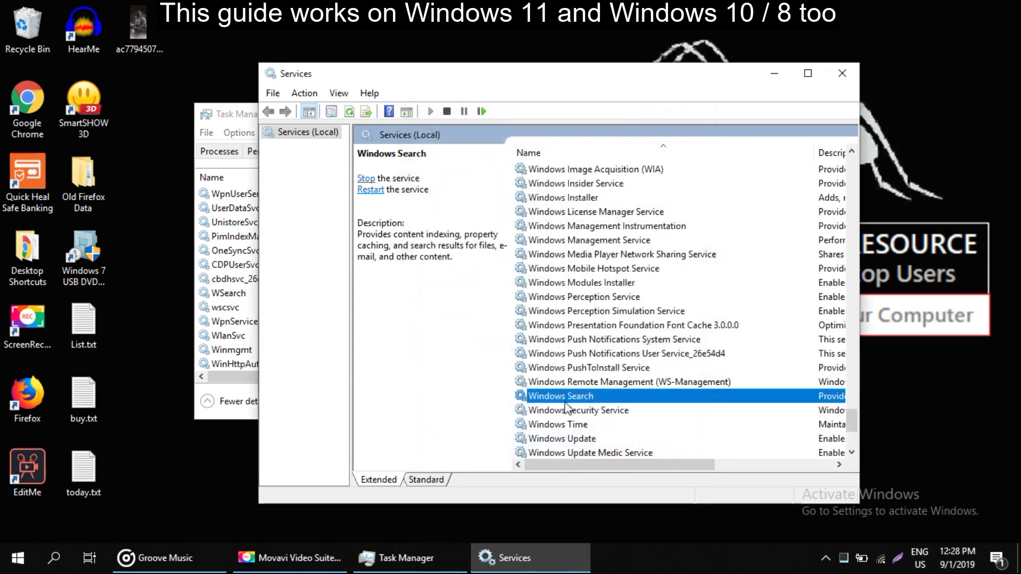
{"action": "left_click", "coordinate": [842, 77]}
{"action": "left_click", "coordinate": [638, 128]}
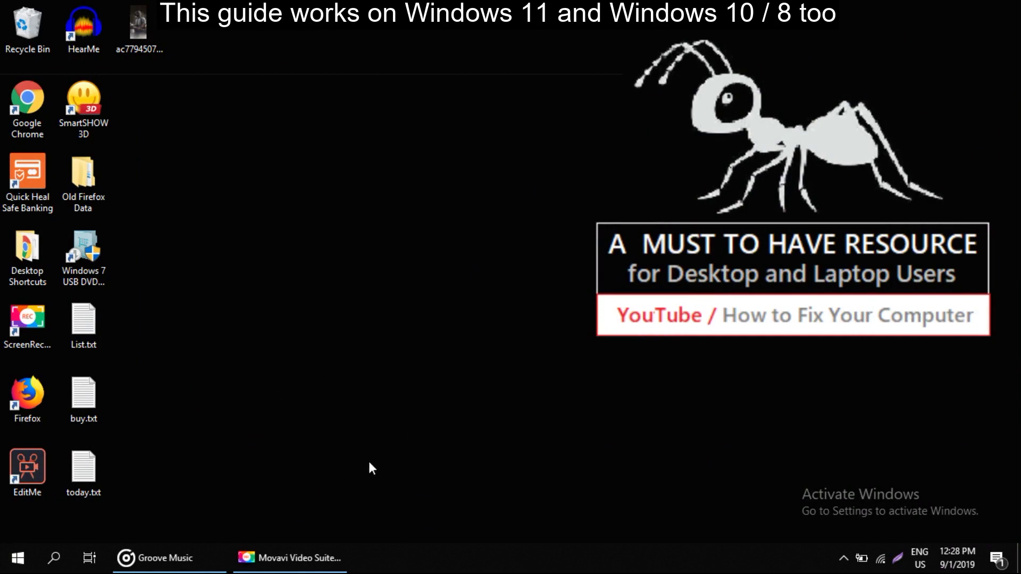
Search the Start menu for 'task s' and launch Task Scheduler
{"action": "key", "text": "super"}
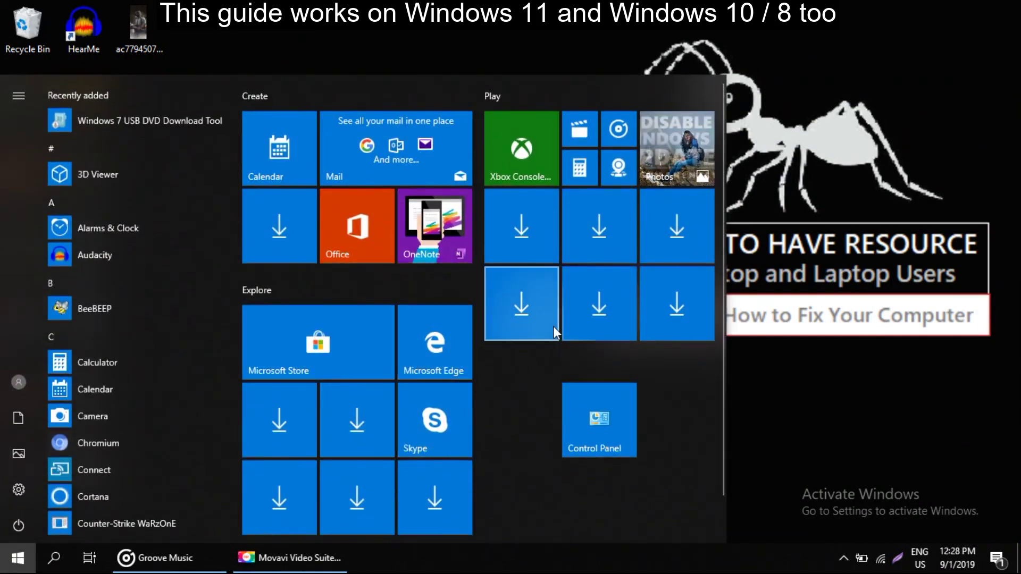
{"action": "type", "text": "task"}
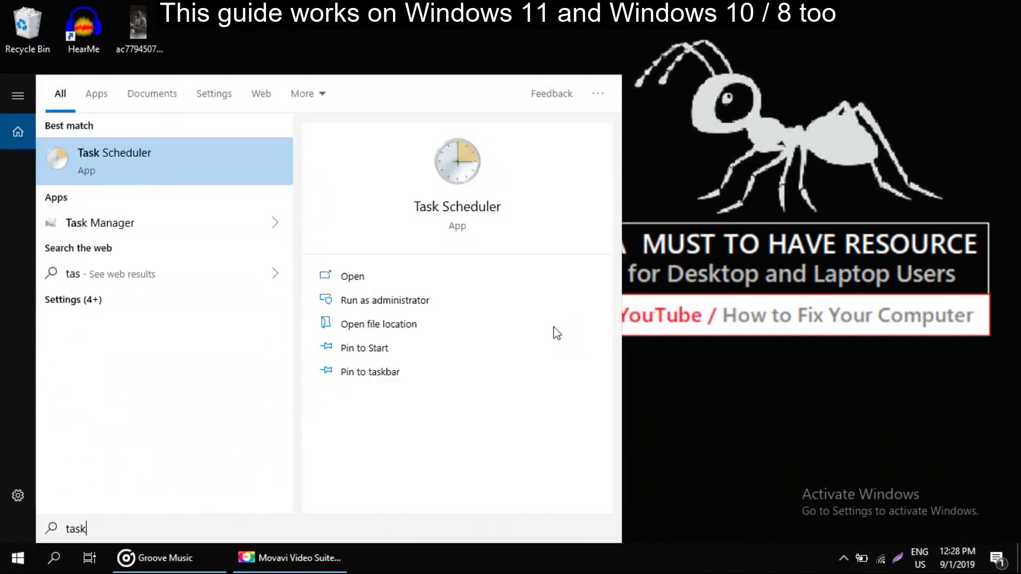
{"action": "type", "text": " s"}
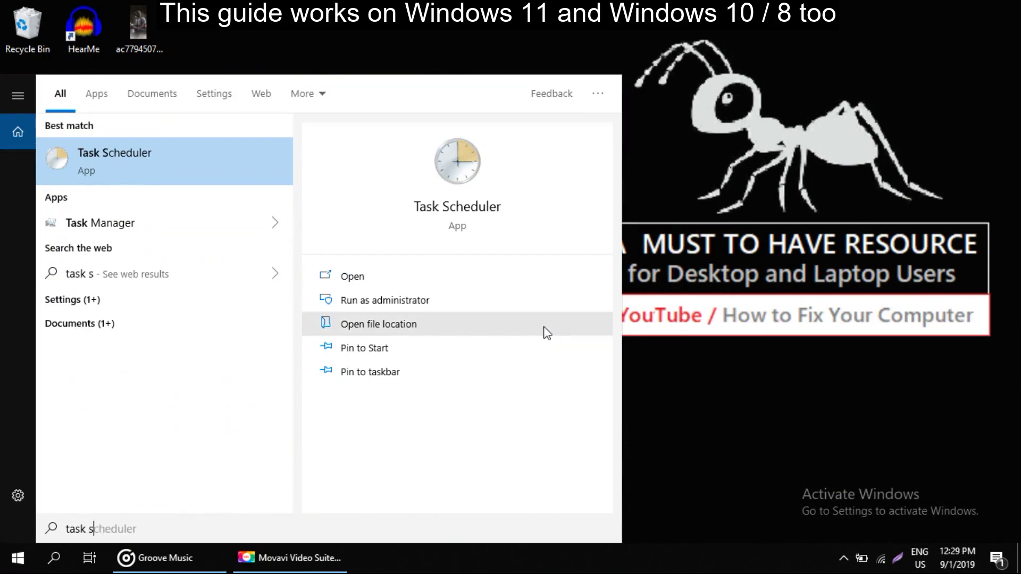
{"action": "left_click", "coordinate": [102, 168]}
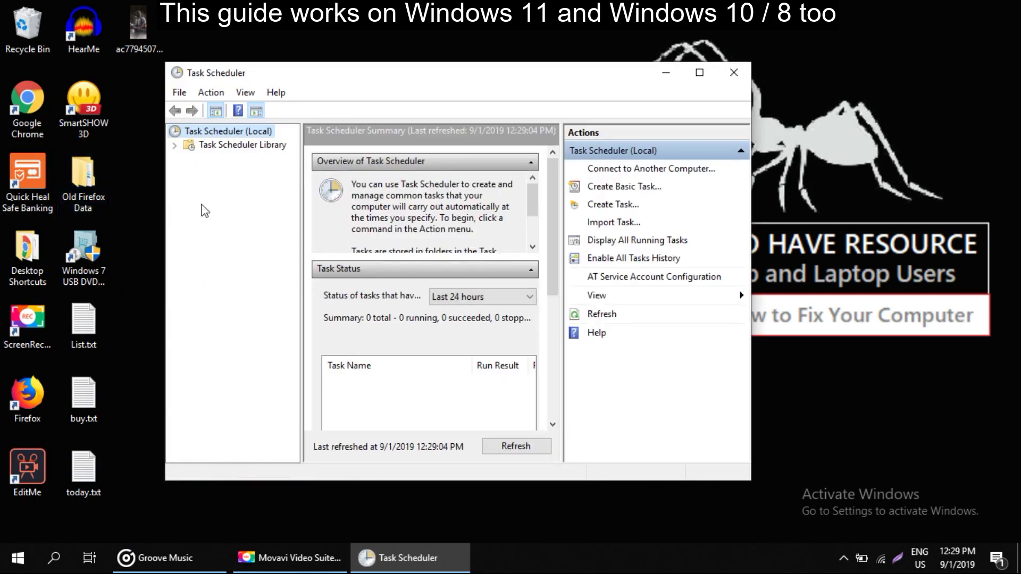
Expand Task Scheduler Library > Microsoft > Windows in the folder tree
{"action": "left_click", "coordinate": [175, 146]}
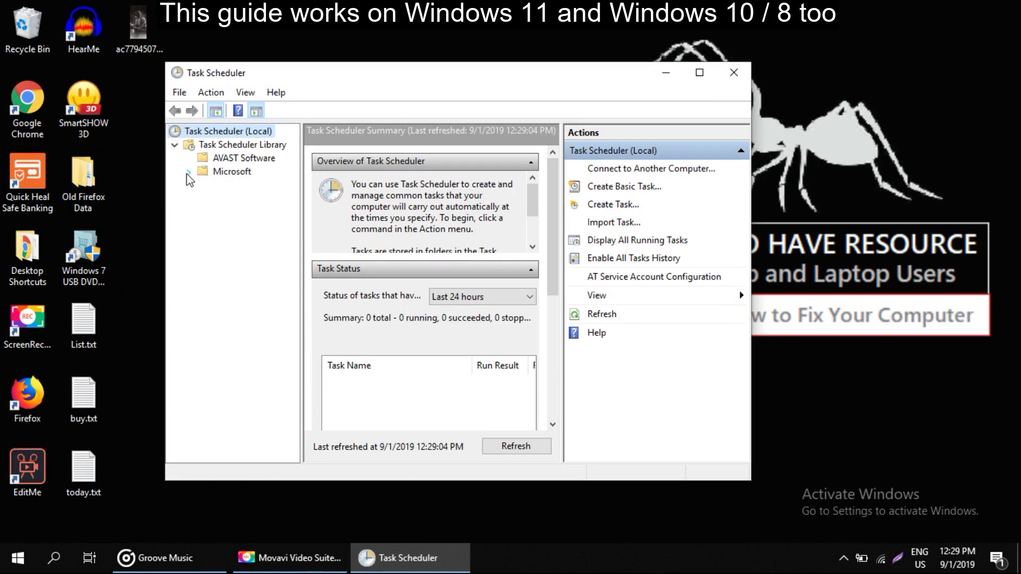
{"action": "left_click", "coordinate": [189, 172]}
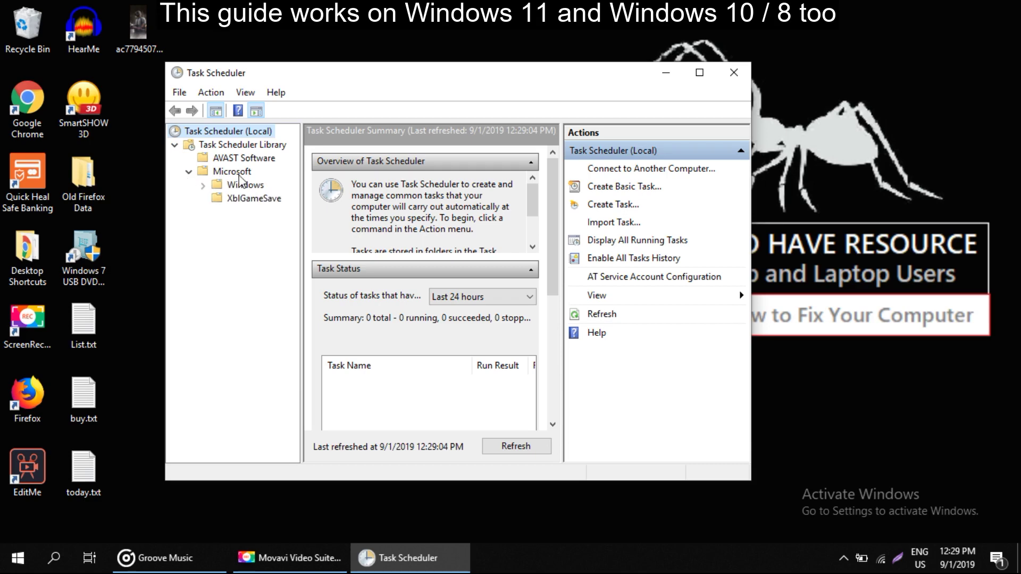
{"action": "left_click", "coordinate": [202, 185]}
Scroll through the Windows task folders and open the Defrag folder
{"action": "scroll", "coordinate": [267, 278], "scroll_direction": "down", "scroll_amount": 8}
{"action": "scroll", "coordinate": [267, 278], "scroll_direction": "down", "scroll_amount": 1}
{"action": "scroll", "coordinate": [268, 279], "scroll_direction": "down", "scroll_amount": 6}
{"action": "scroll", "coordinate": [268, 279], "scroll_direction": "down", "scroll_amount": 3}
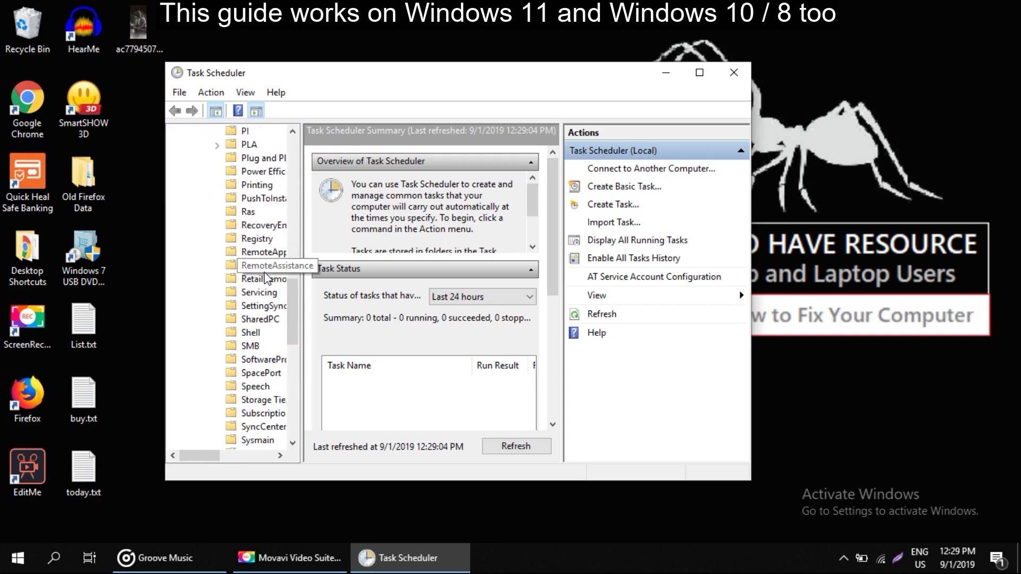
{"action": "scroll", "coordinate": [268, 278], "scroll_direction": "down", "scroll_amount": 5}
{"action": "scroll", "coordinate": [268, 278], "scroll_direction": "up", "scroll_amount": 9}
{"action": "scroll", "coordinate": [268, 279], "scroll_direction": "up", "scroll_amount": 2}
{"action": "scroll", "coordinate": [267, 278], "scroll_direction": "down", "scroll_amount": 2}
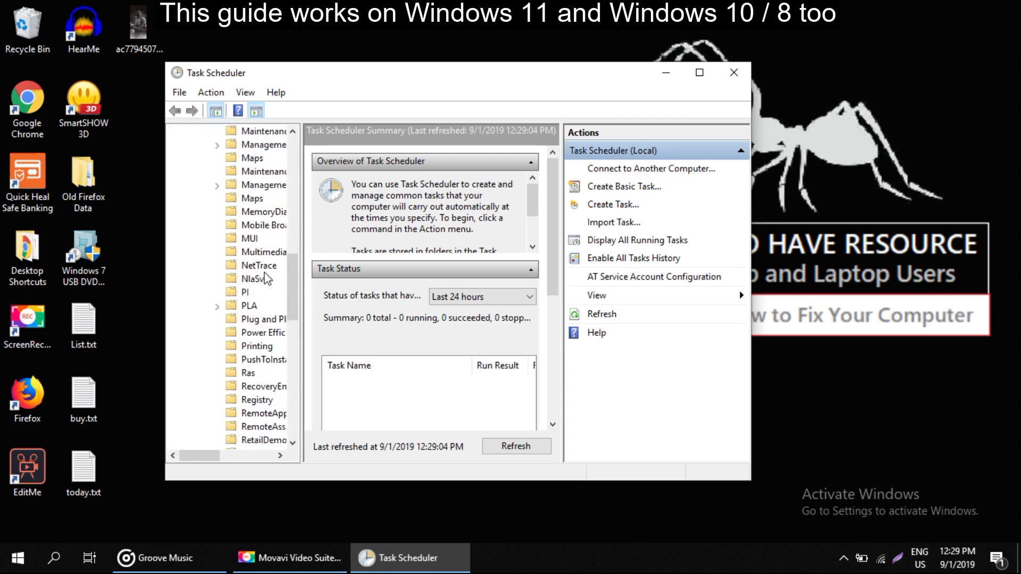
{"action": "scroll", "coordinate": [267, 279], "scroll_direction": "up", "scroll_amount": 8}
{"action": "left_click", "coordinate": [260, 158]}
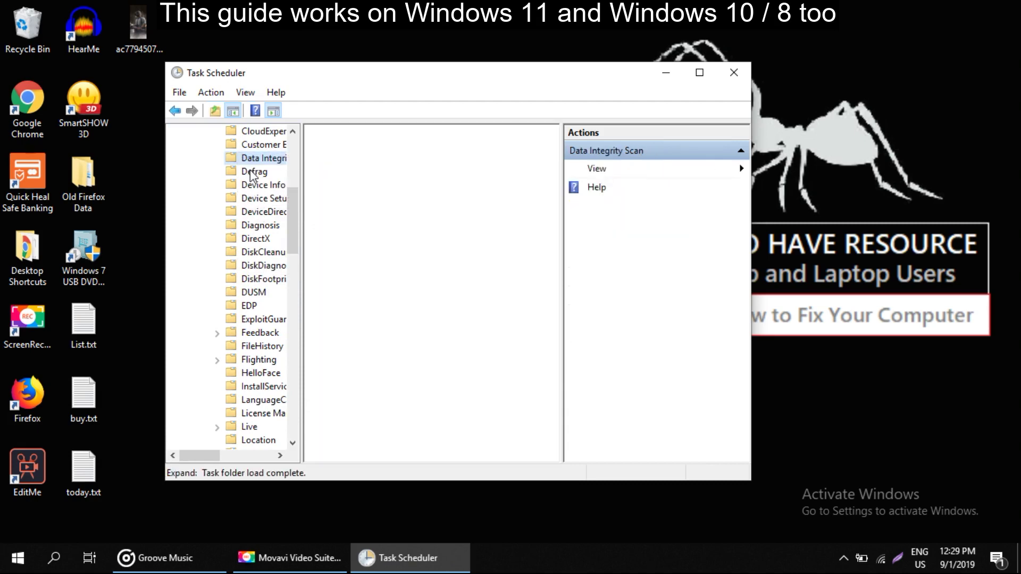
{"action": "left_click", "coordinate": [252, 173]}
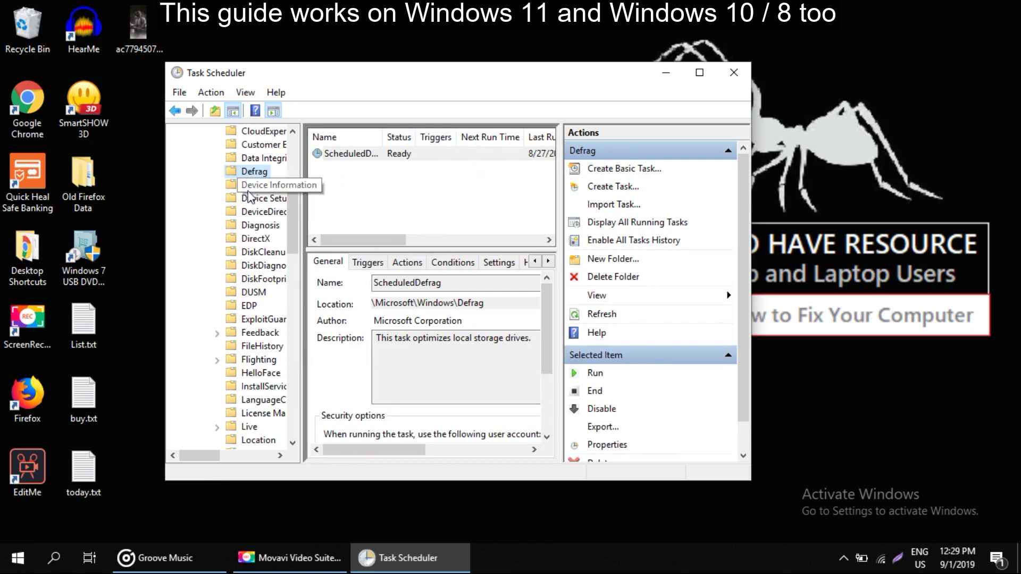
Select ScheduledDefrag and end all its running instances
{"action": "left_click", "coordinate": [358, 158]}
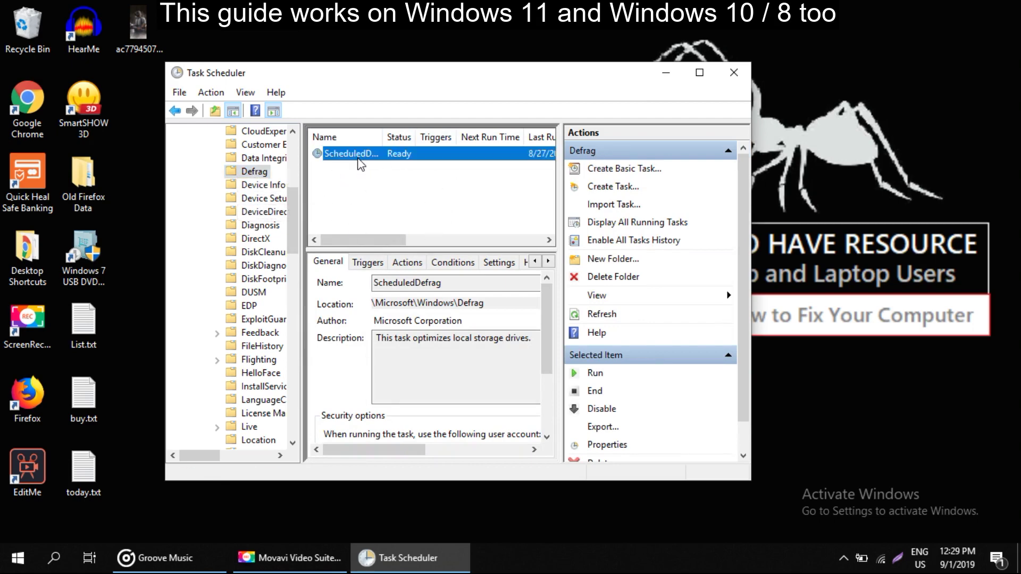
{"action": "left_click_drag", "start_coordinate": [388, 139], "coordinate": [394, 139]}
{"action": "left_click", "coordinate": [384, 139]}
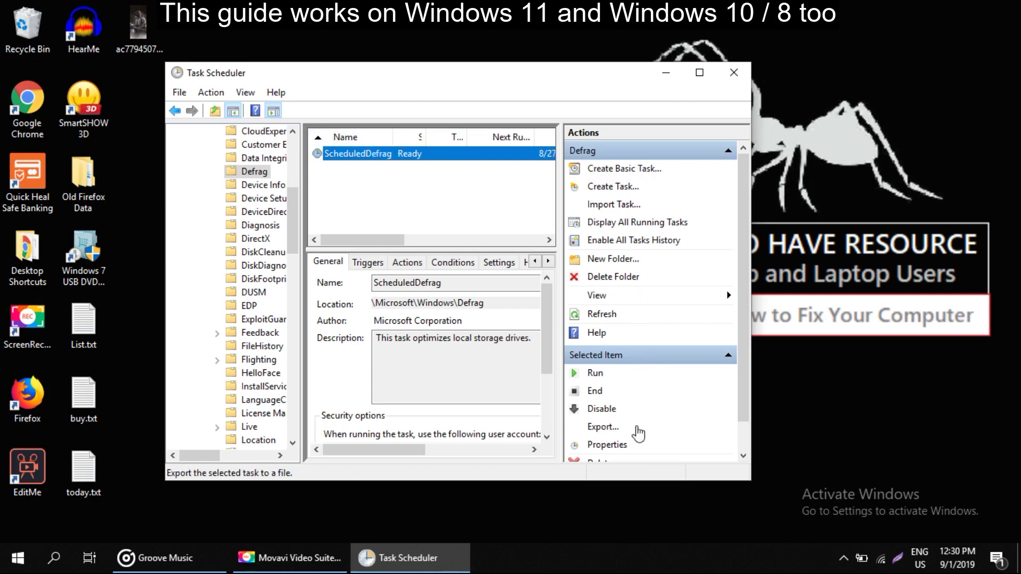
{"action": "left_click", "coordinate": [614, 393]}
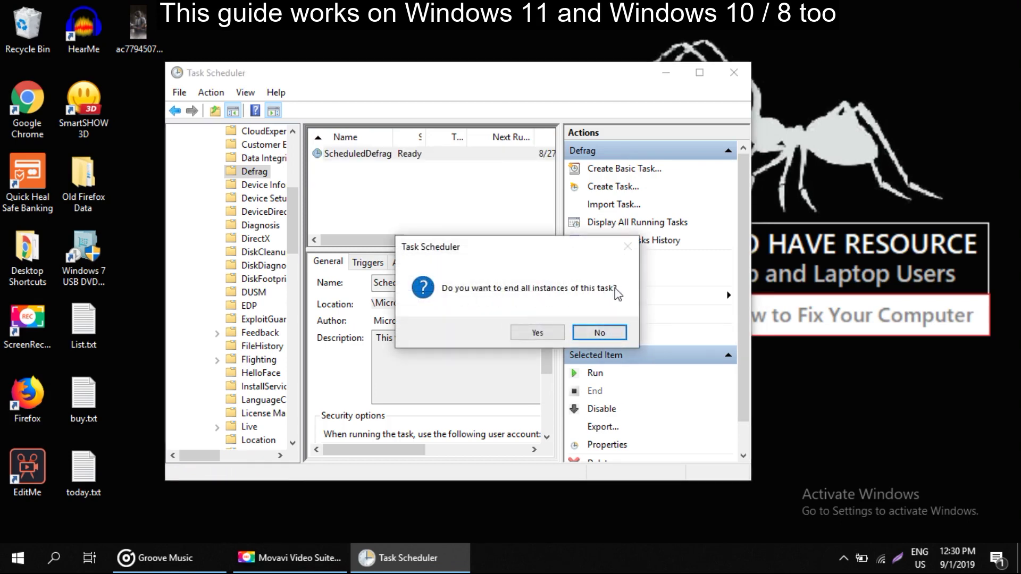
{"action": "left_click", "coordinate": [538, 335]}
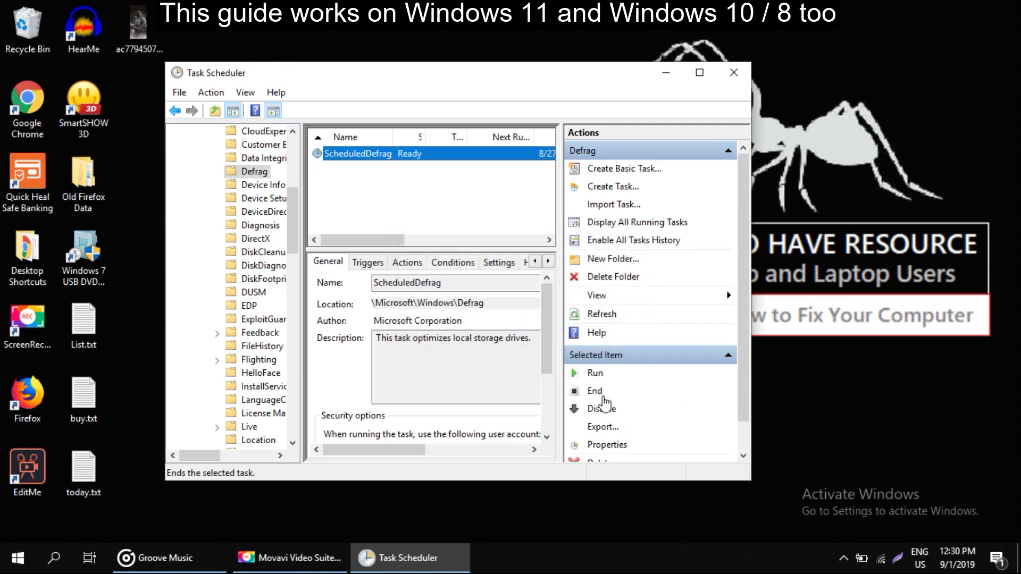
Disable ScheduledDefrag, confirm its Disabled status, and close Task Scheduler
{"action": "left_click", "coordinate": [602, 409]}
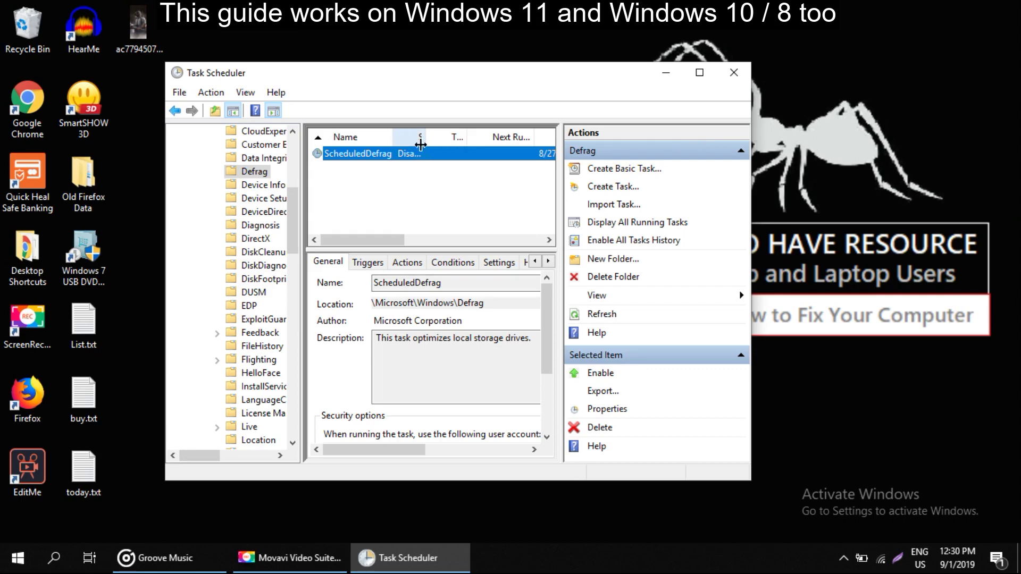
{"action": "double_click", "coordinate": [423, 140]}
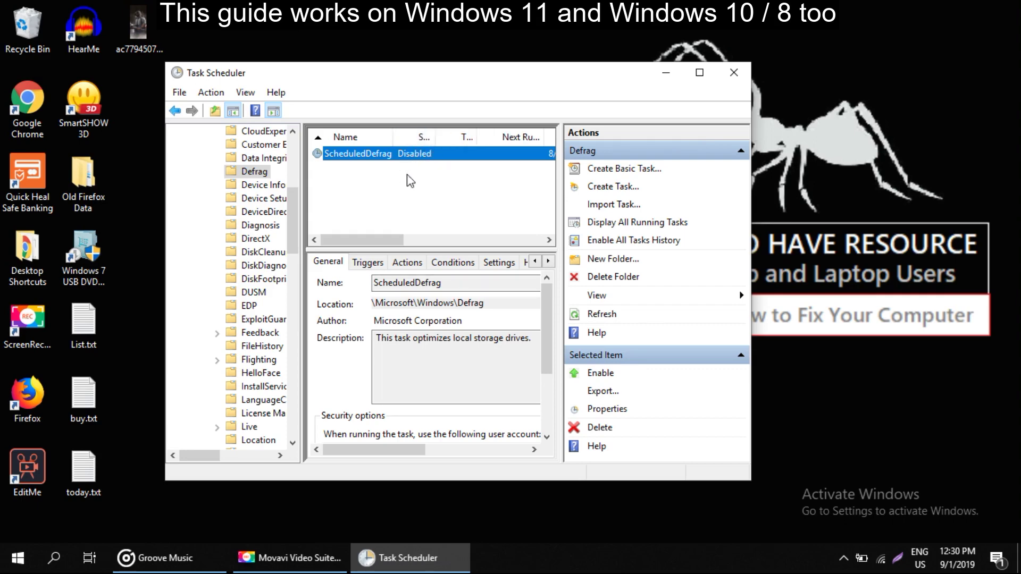
{"action": "left_click", "coordinate": [734, 73]}
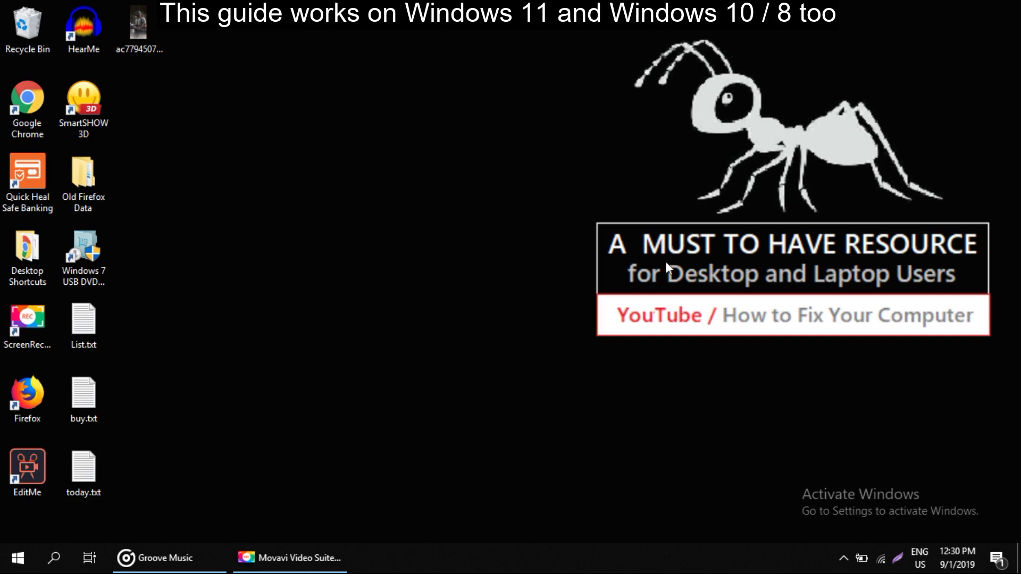
Search 'cmd' and run Command Prompt as administrator
{"action": "key", "text": "super"}
{"action": "key", "text": "super"}
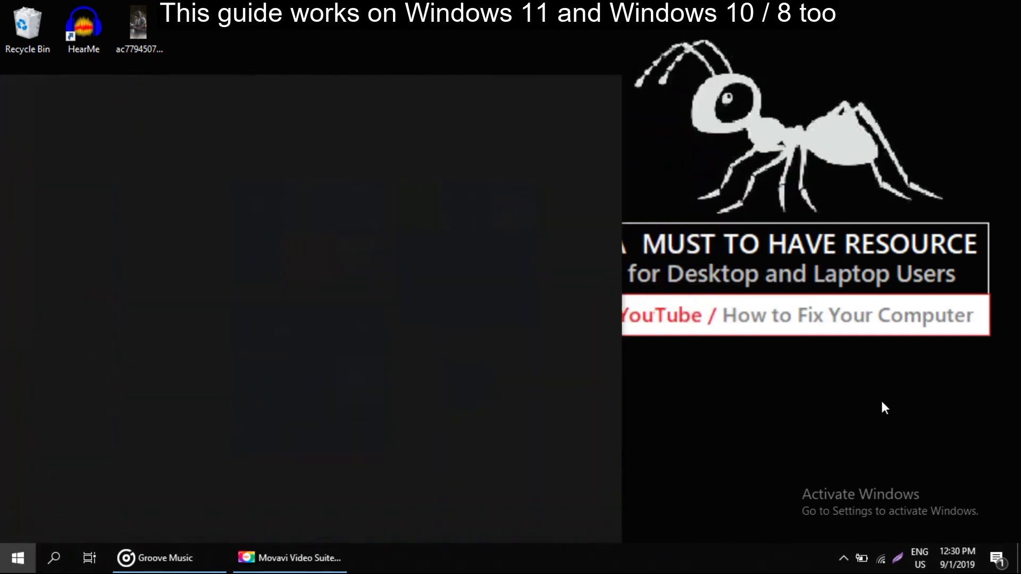
{"action": "type", "text": "cmd"}
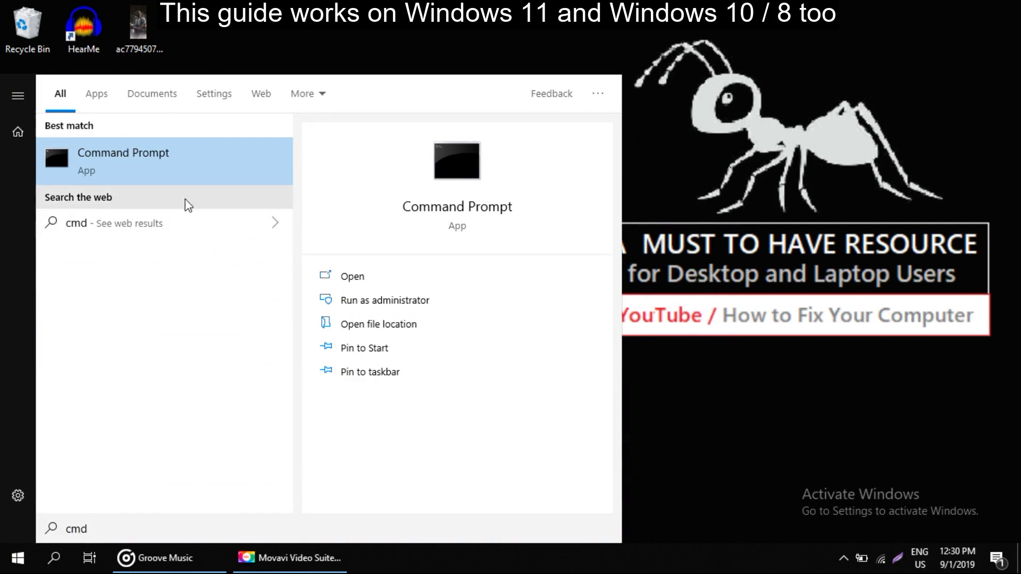
{"action": "right_click", "coordinate": [91, 165]}
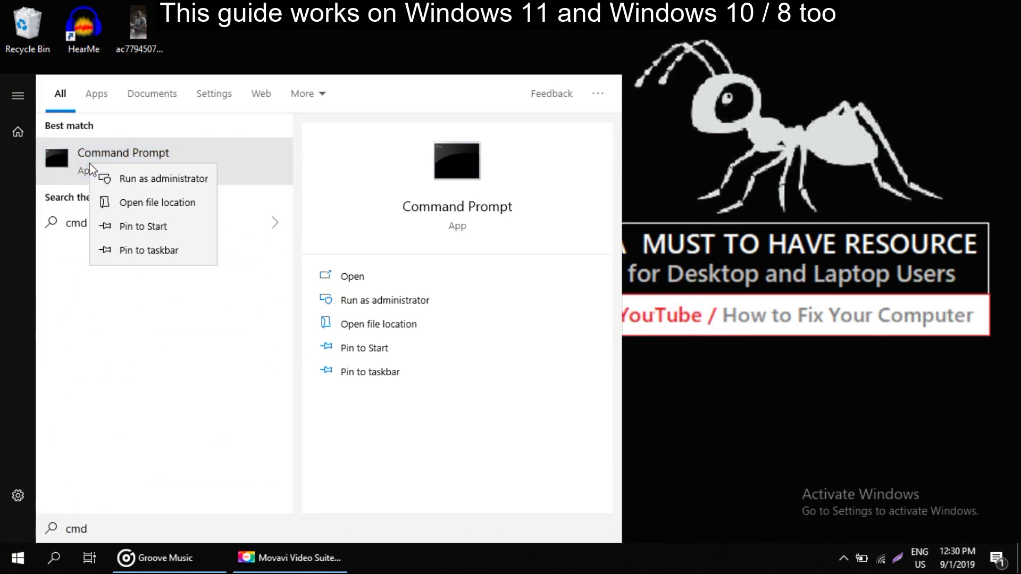
{"action": "left_click", "coordinate": [128, 180]}
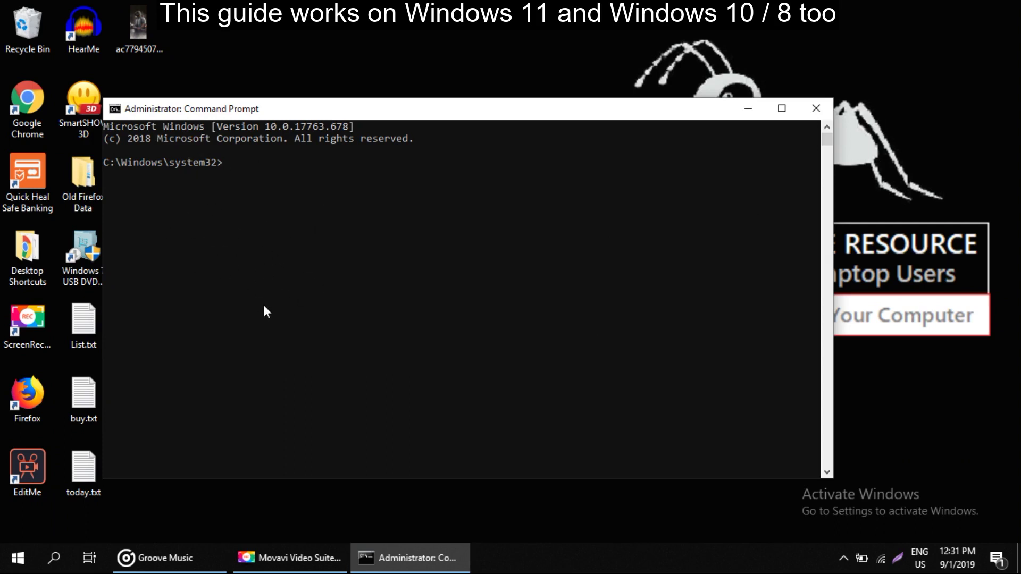
Enter 'net.exe stop sperfetch' in the administrator Command Prompt
{"action": "type", "text": "net"}
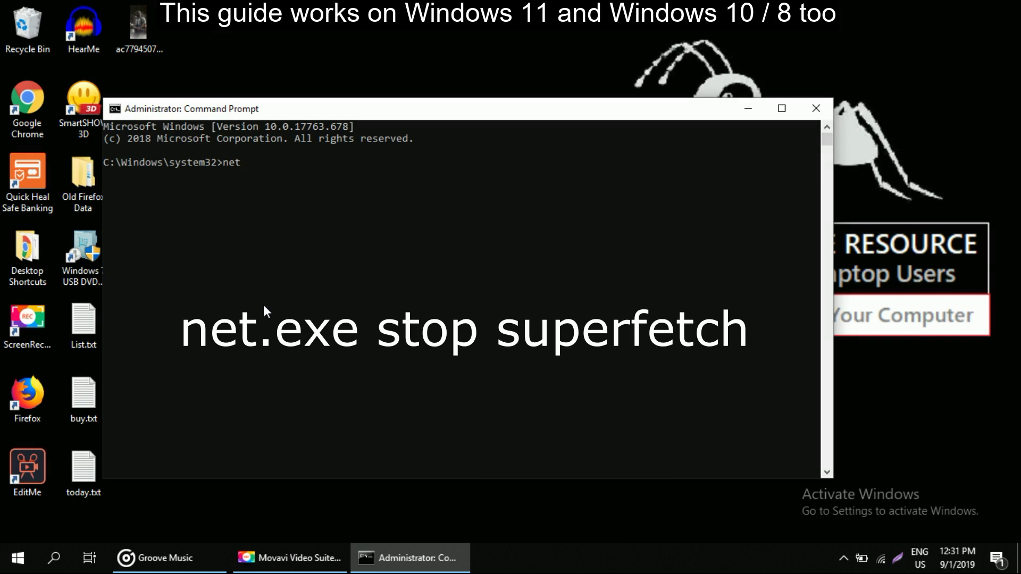
{"action": "type", "text": ".exe stop "}
{"action": "type", "text": "sperf"}
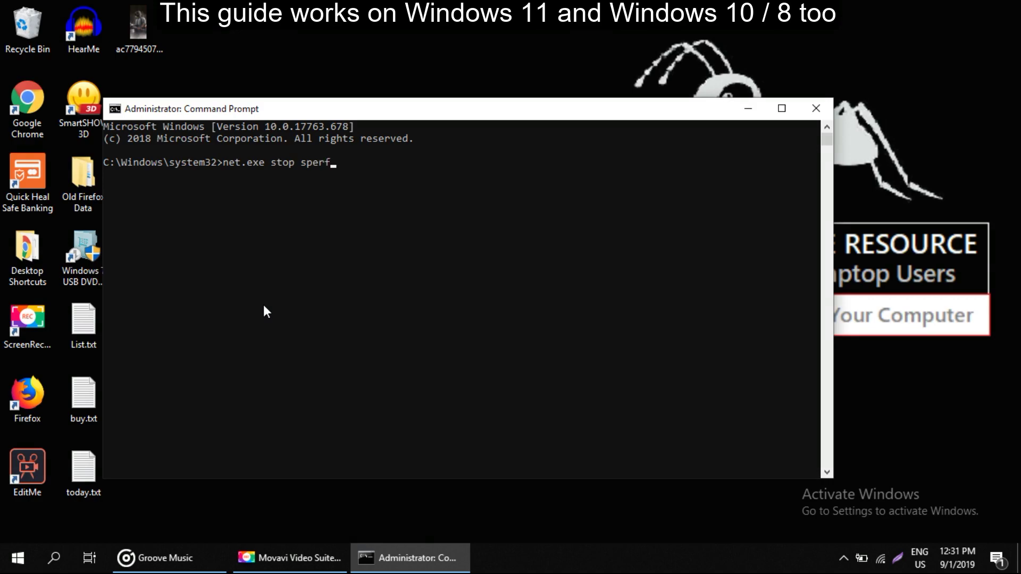
{"action": "type", "text": "etch"}
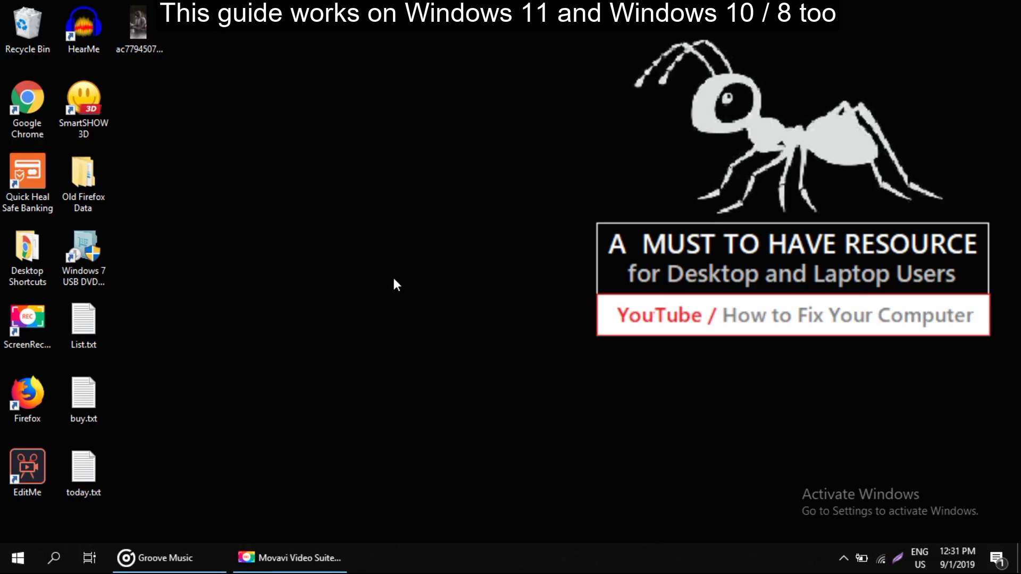
Reopen the Services console from Task Manager and list Superfetch's startup type options
{"action": "key", "text": "ctrl+shift+Escape"}
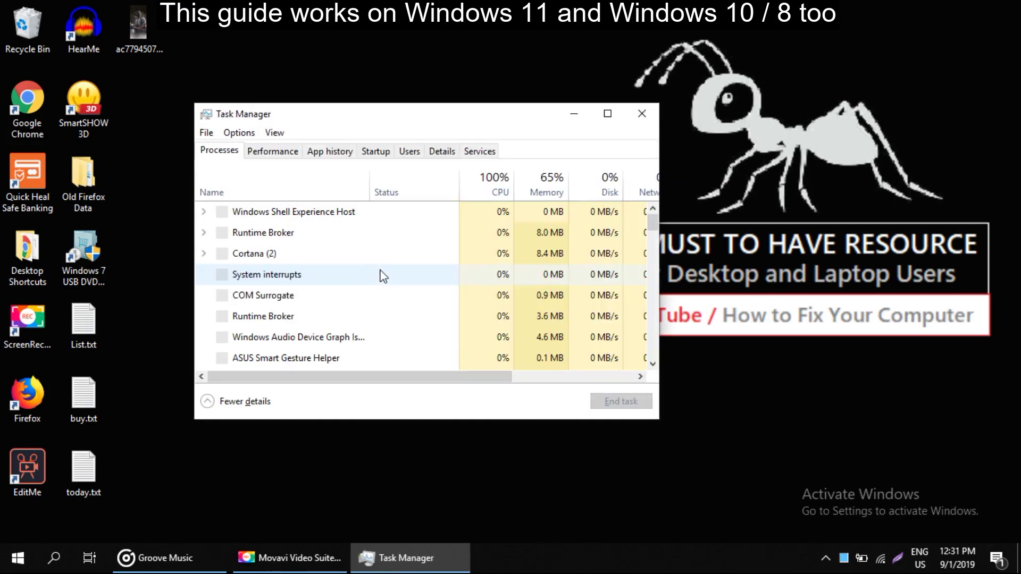
{"action": "left_click", "coordinate": [479, 153]}
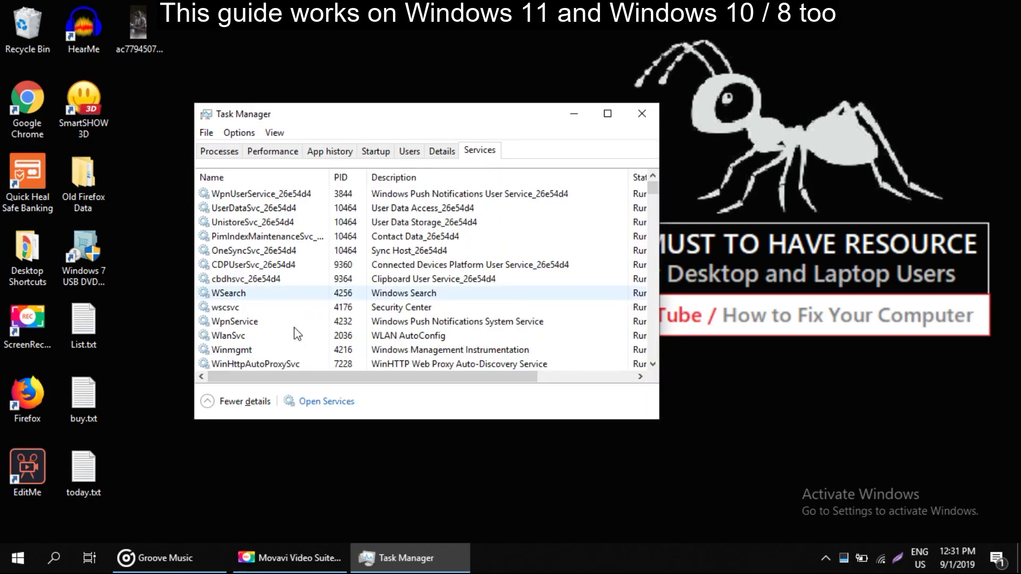
{"action": "left_click", "coordinate": [327, 404]}
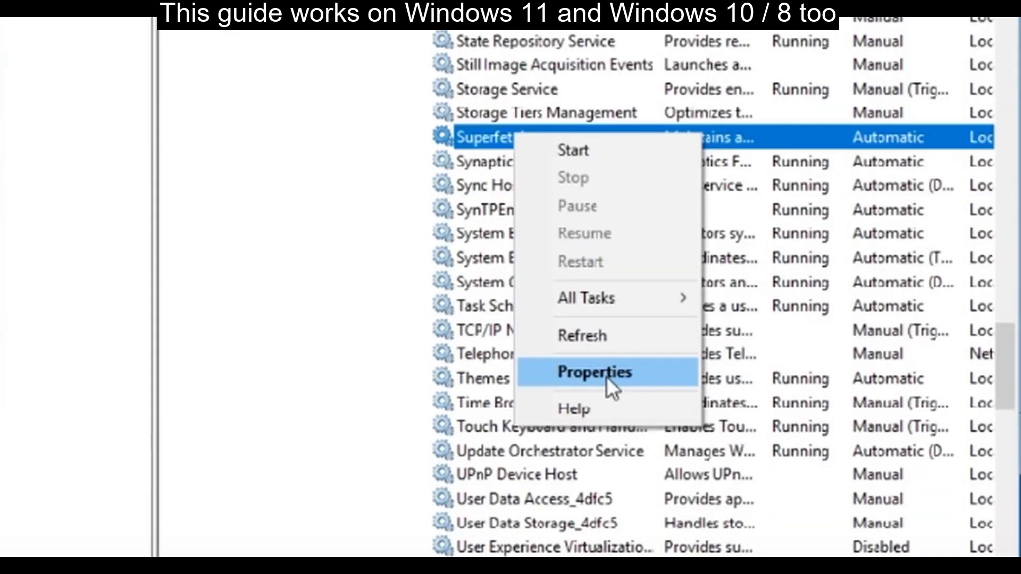
{"action": "left_click", "coordinate": [606, 377]}
{"action": "left_click", "coordinate": [436, 336]}
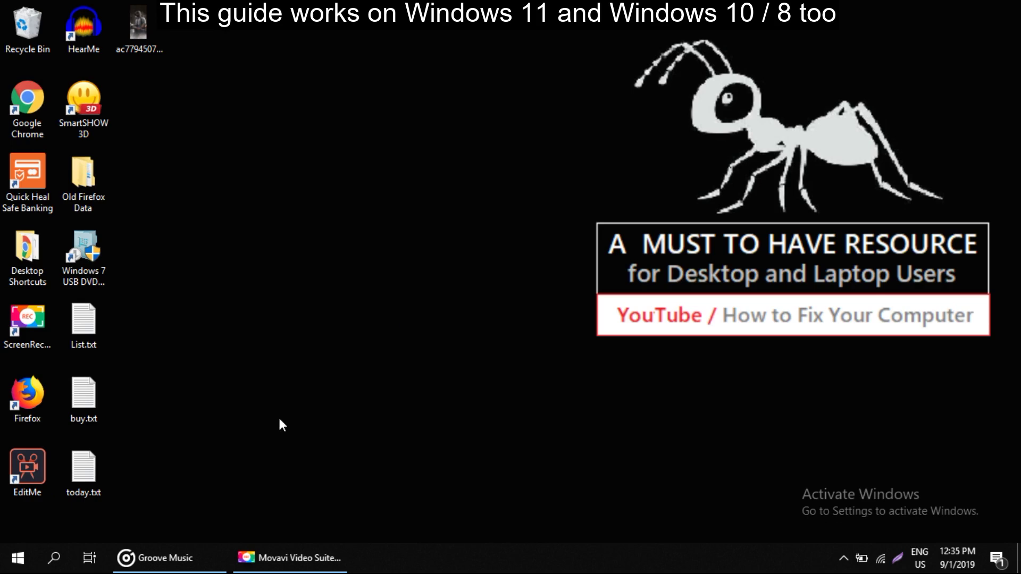
Open Control Panel via Start search and set View by to Large icons
{"action": "key", "text": "super"}
{"action": "type", "text": "cont"}
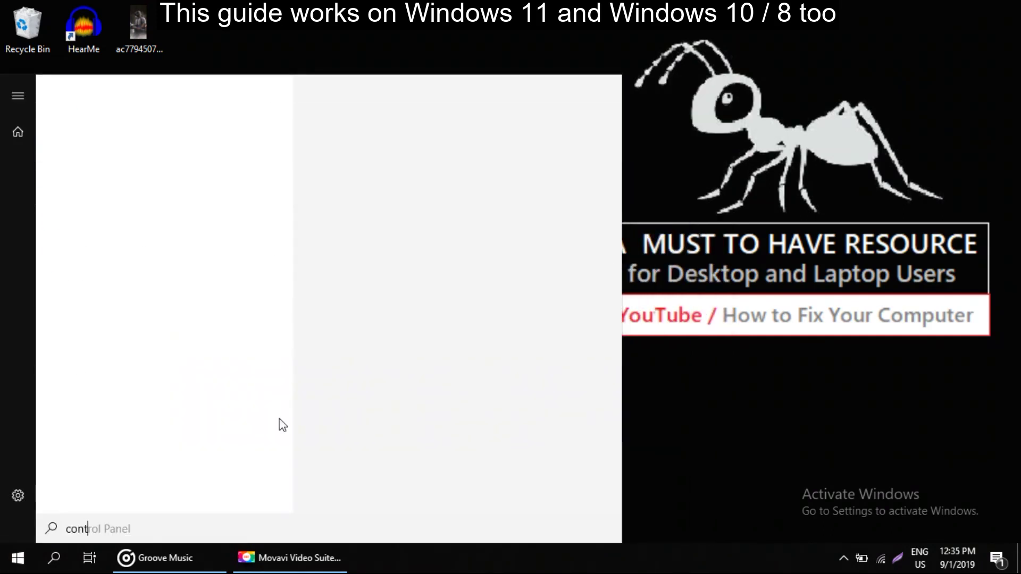
{"action": "type", "text": "rol pa"}
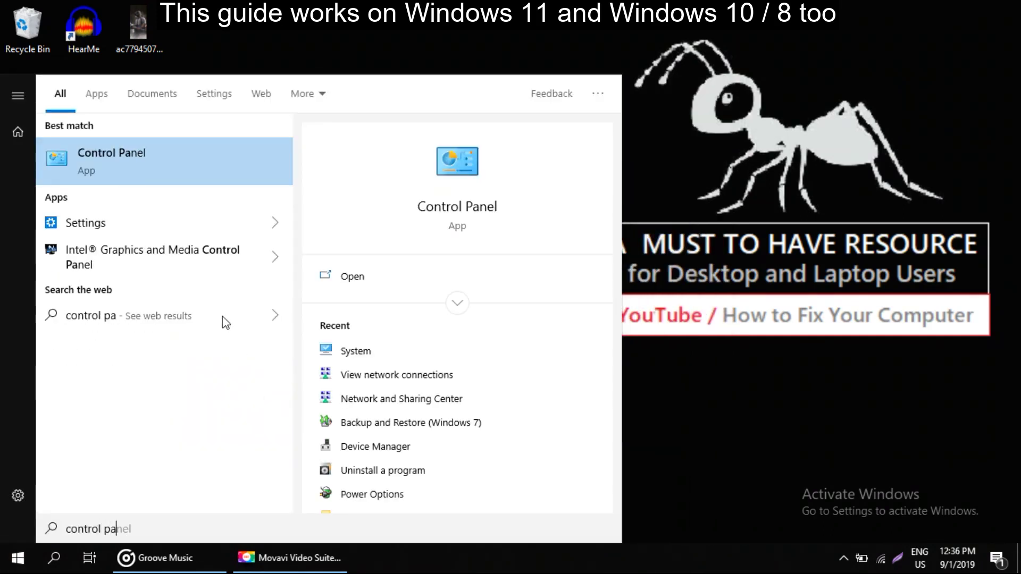
{"action": "left_click", "coordinate": [130, 144]}
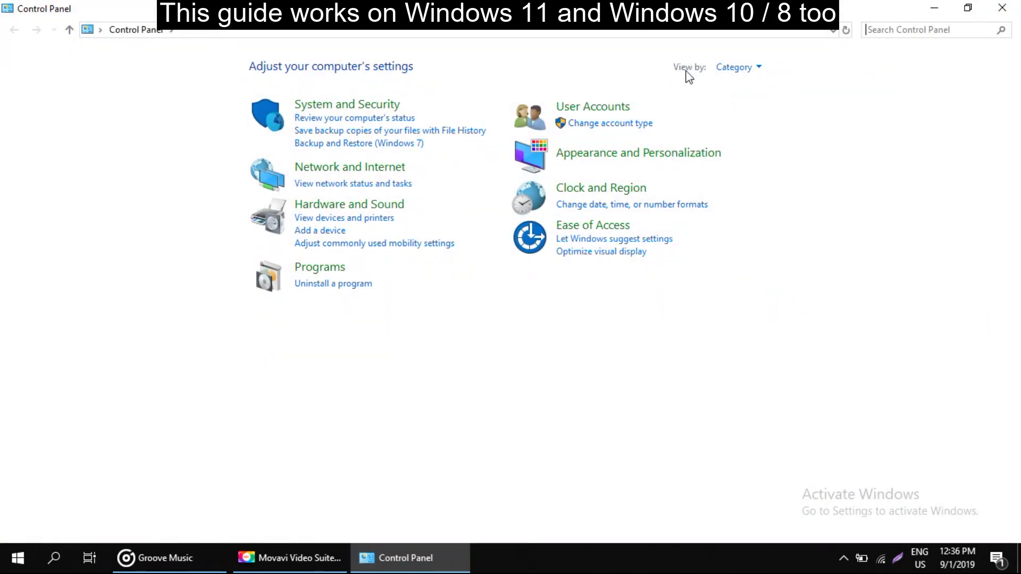
{"action": "left_click", "coordinate": [741, 67]}
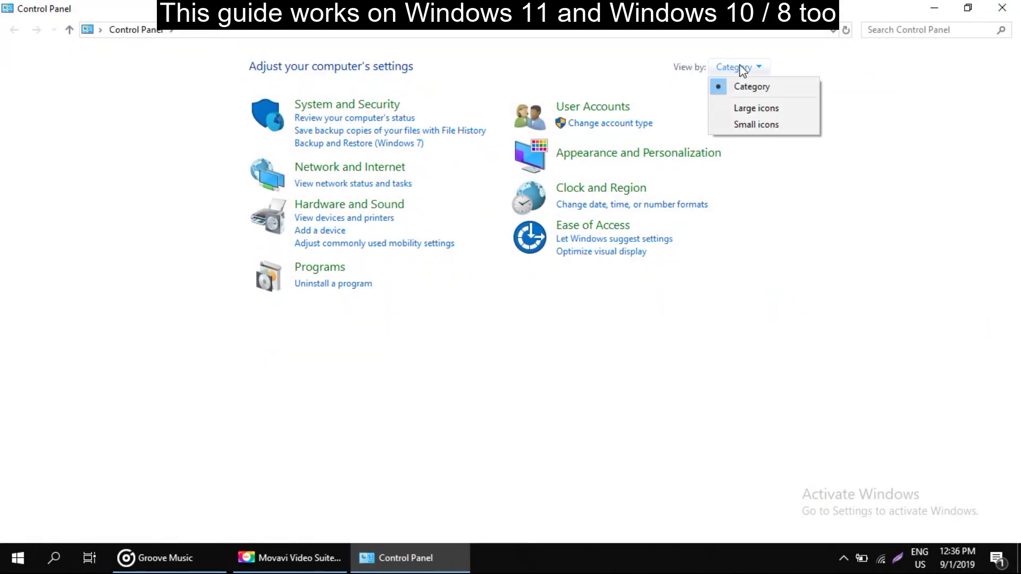
{"action": "left_click", "coordinate": [746, 109]}
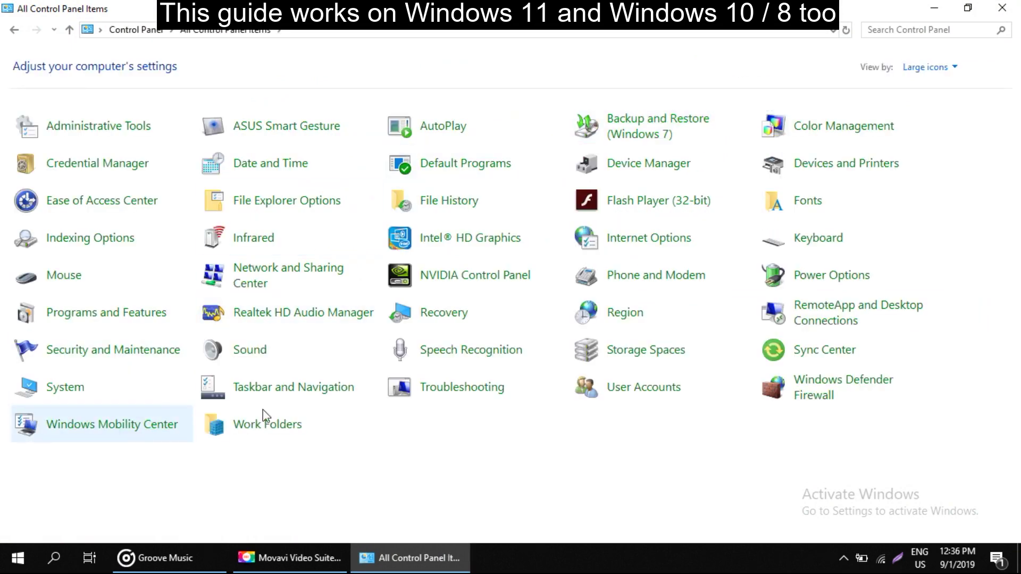
Go from System through Advanced system settings and Performance Settings to Virtual Memory
{"action": "left_click", "coordinate": [78, 393]}
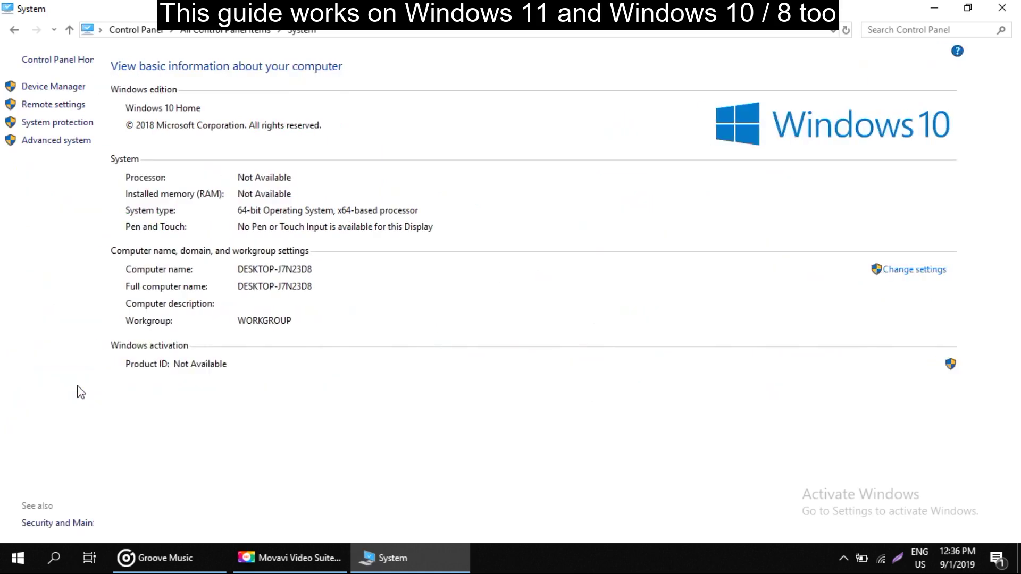
{"action": "left_click", "coordinate": [80, 141]}
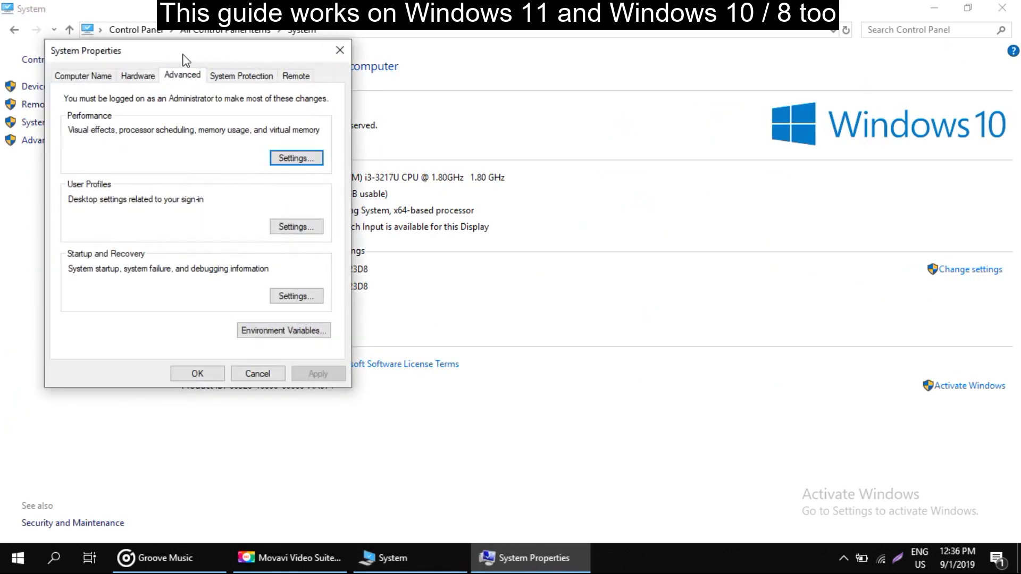
{"action": "left_click_drag", "start_coordinate": [182, 54], "coordinate": [485, 121]}
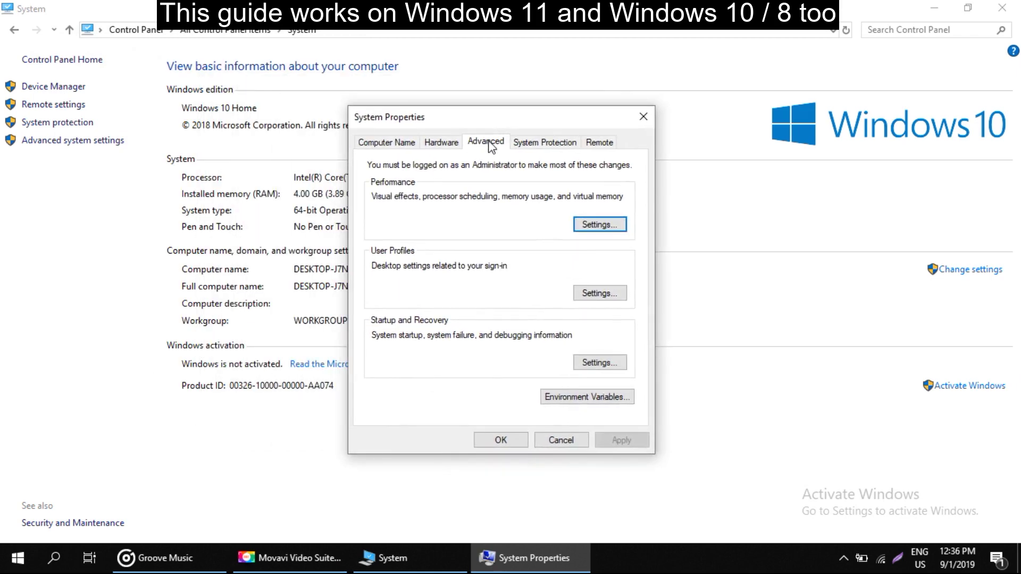
{"action": "left_click", "coordinate": [595, 229]}
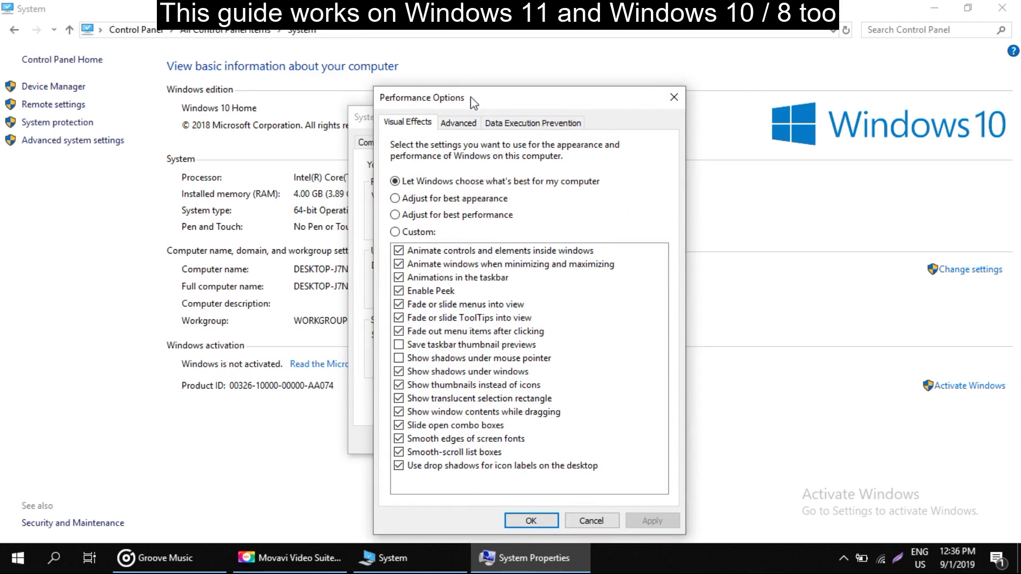
{"action": "left_click", "coordinate": [461, 127]}
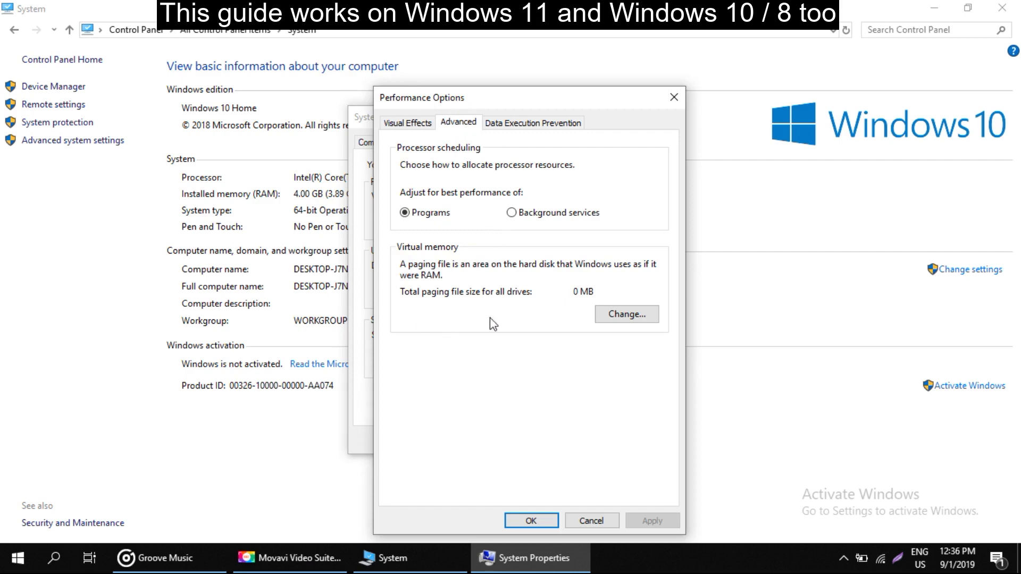
{"action": "left_click", "coordinate": [629, 317]}
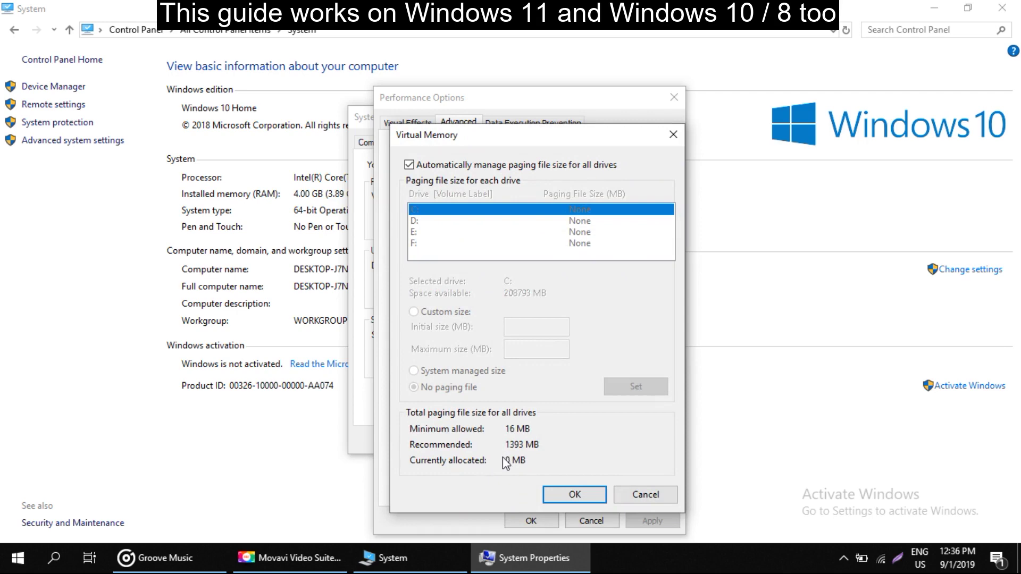
Replace automatic paging management with a custom 1393–6144 MB paging file on drive C:
{"action": "left_click", "coordinate": [418, 169]}
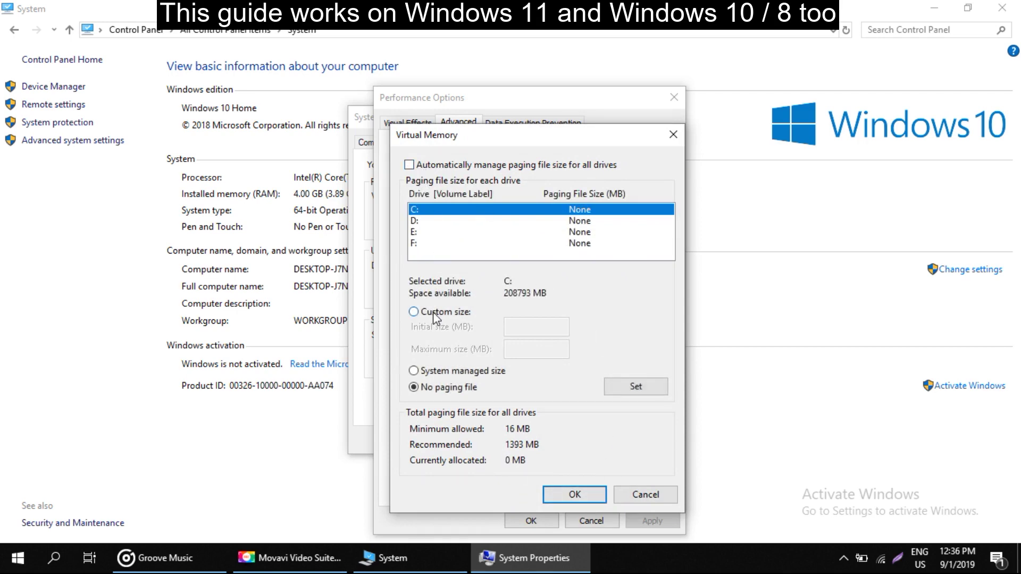
{"action": "left_click", "coordinate": [434, 316]}
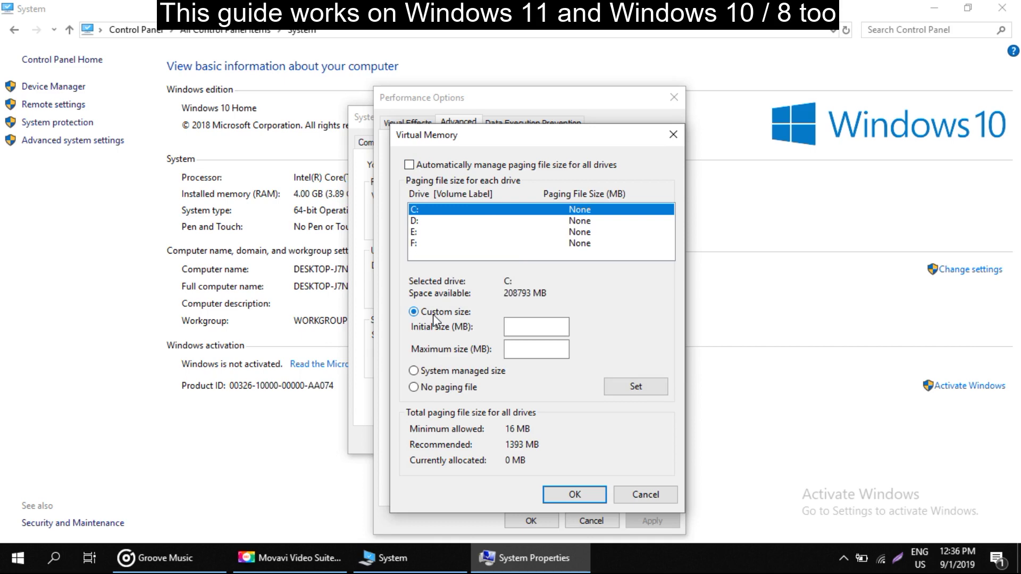
{"action": "left_click", "coordinate": [538, 326]}
{"action": "type", "text": "13"}
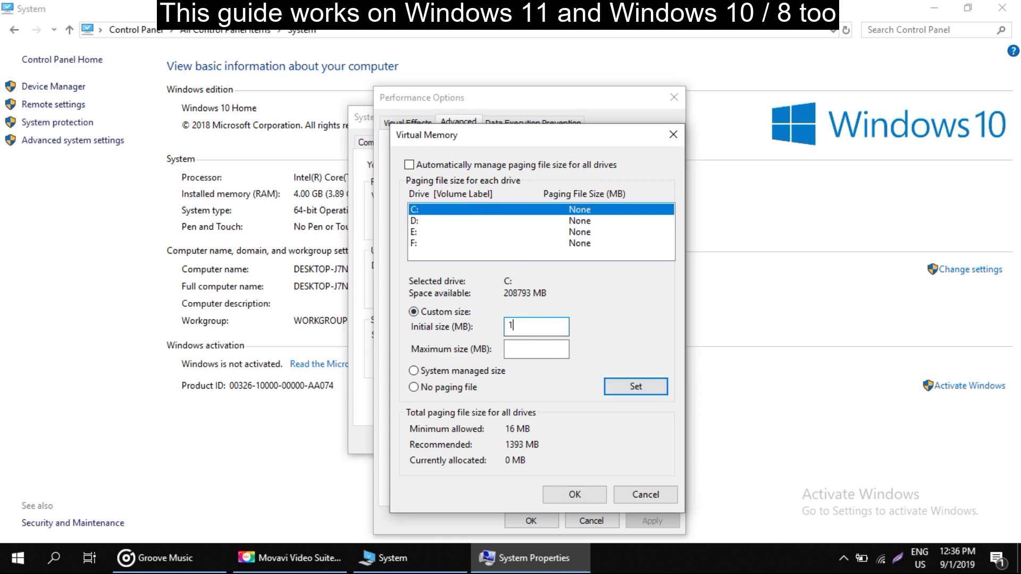
{"action": "type", "text": "93"}
{"action": "left_click", "coordinate": [526, 351]}
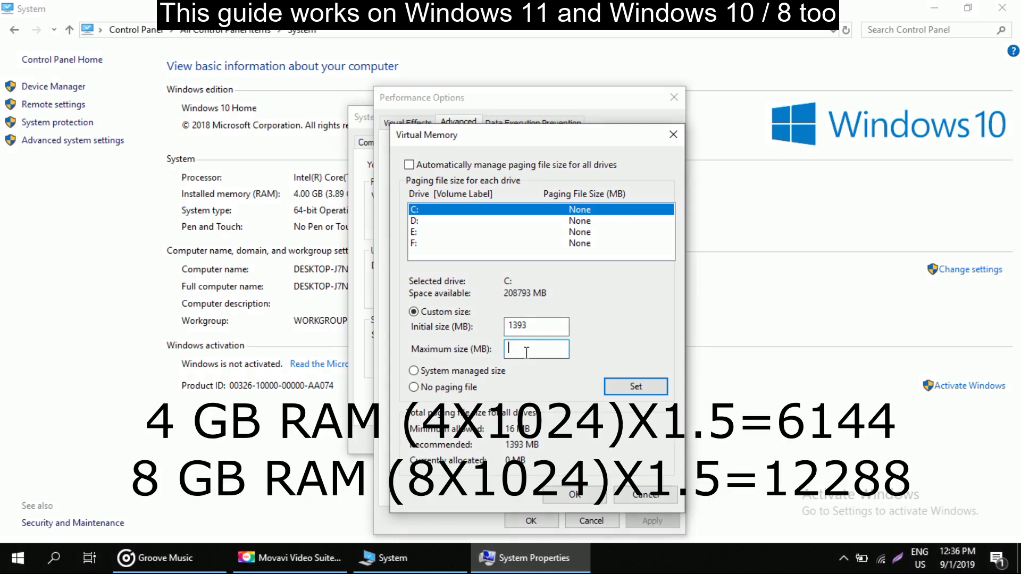
{"action": "key", "text": "alt+Tab"}
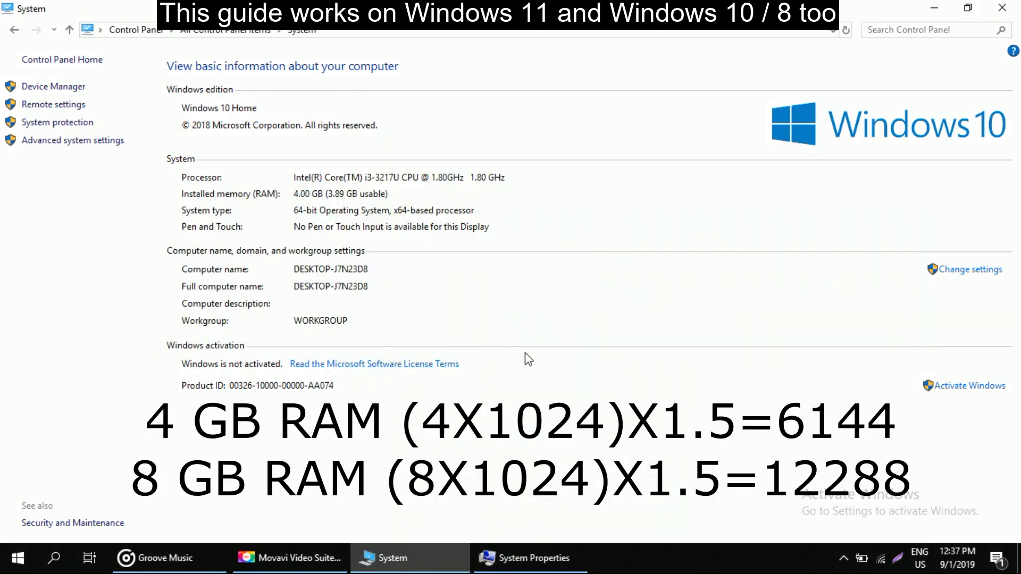
{"action": "key", "text": "alt+Tab"}
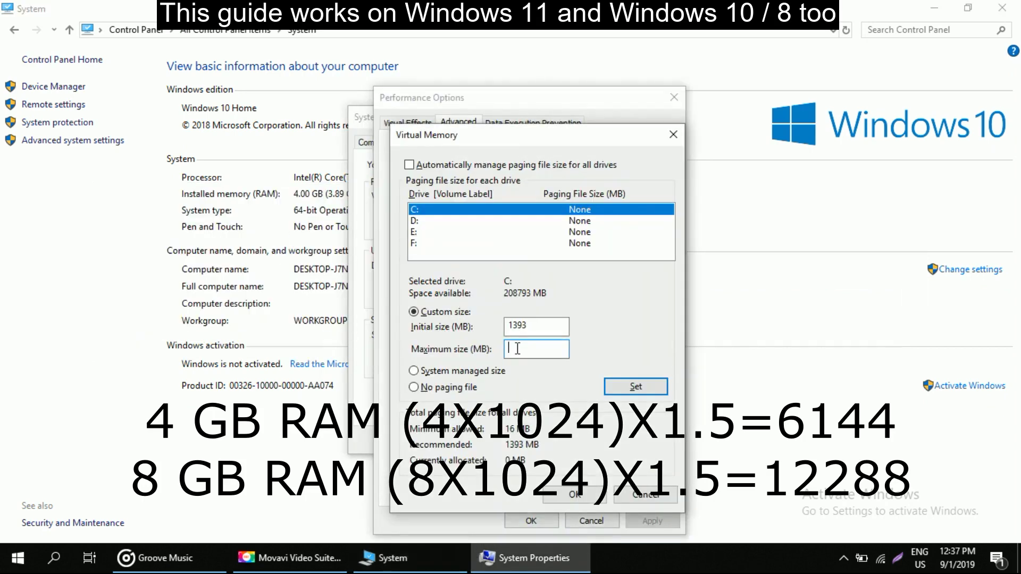
{"action": "type", "text": "61"}
{"action": "type", "text": "44"}
{"action": "left_click", "coordinate": [636, 388]}
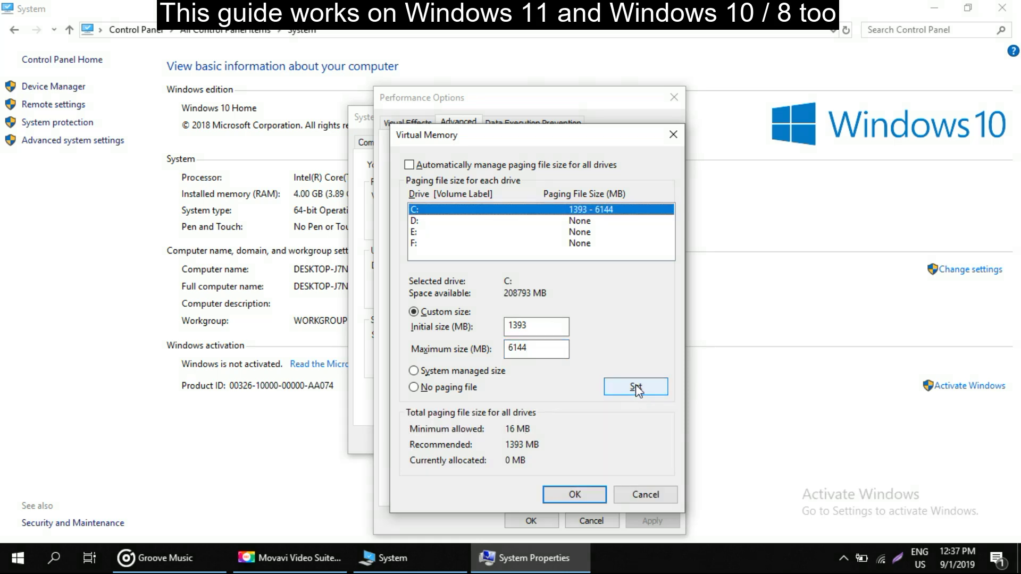
Confirm the virtual memory, performance and system properties dialogs, then close the System page
{"action": "left_click", "coordinate": [577, 494]}
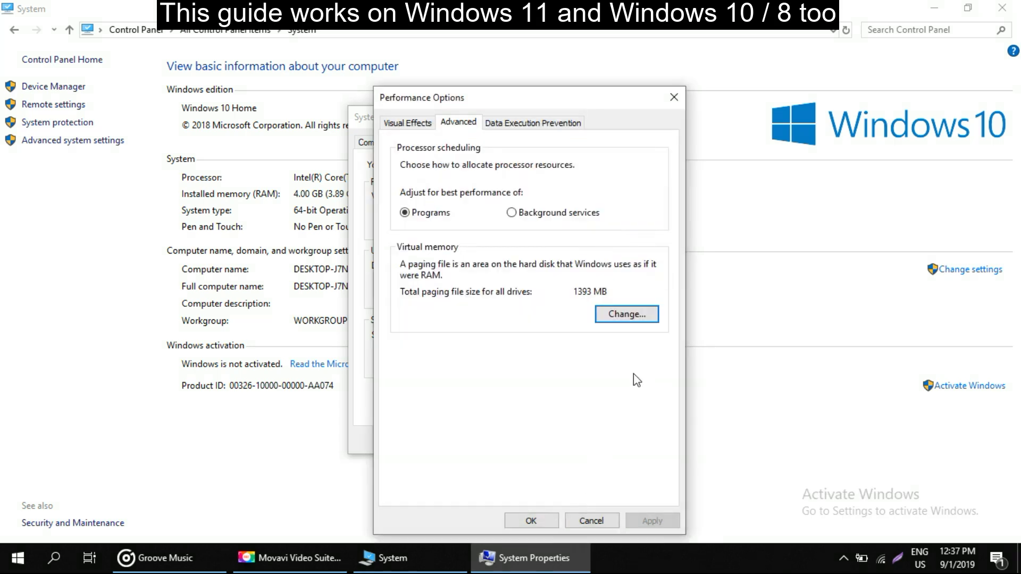
{"action": "left_click", "coordinate": [553, 521]}
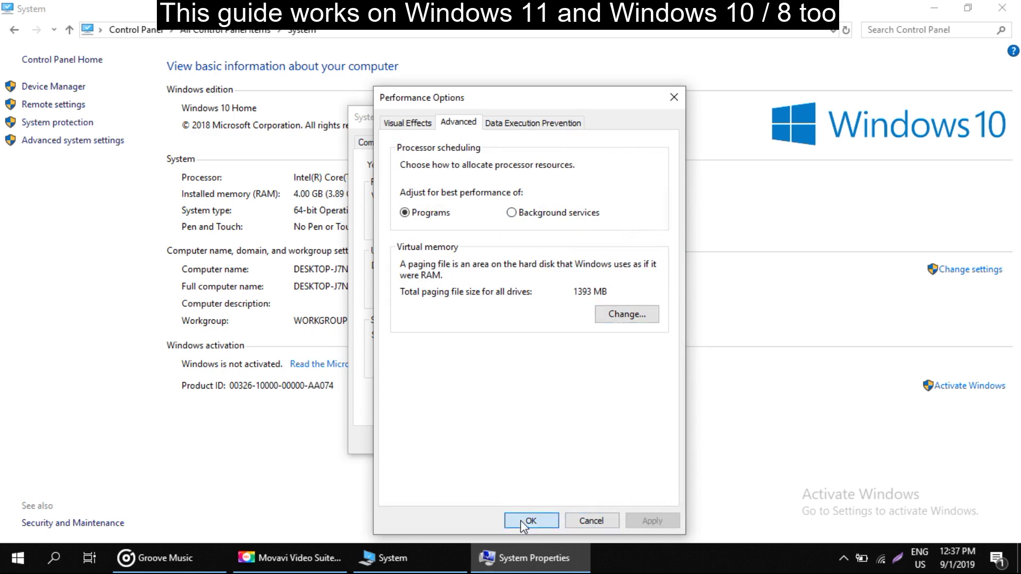
{"action": "left_click", "coordinate": [504, 434]}
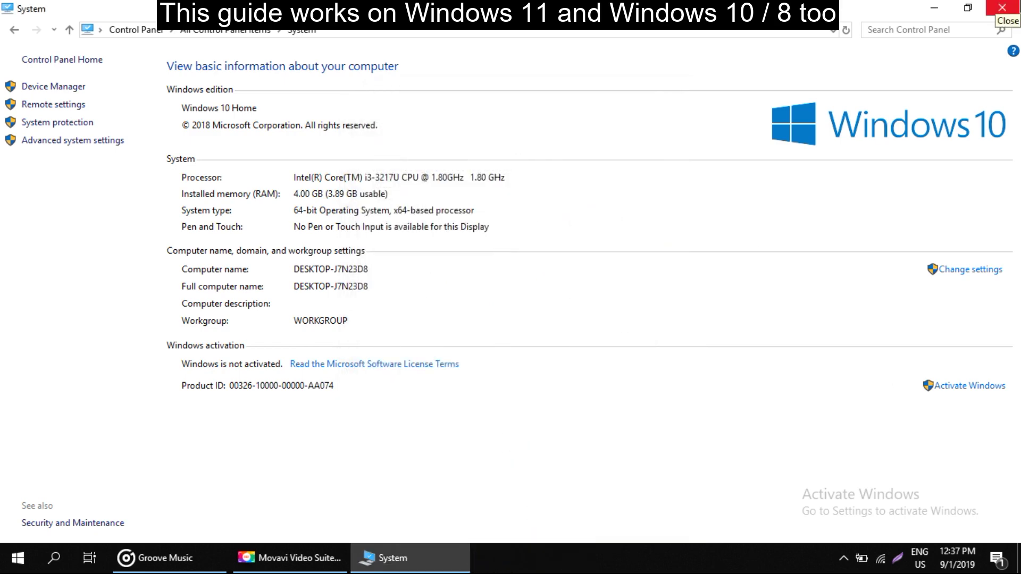
{"action": "left_click", "coordinate": [1002, 8]}
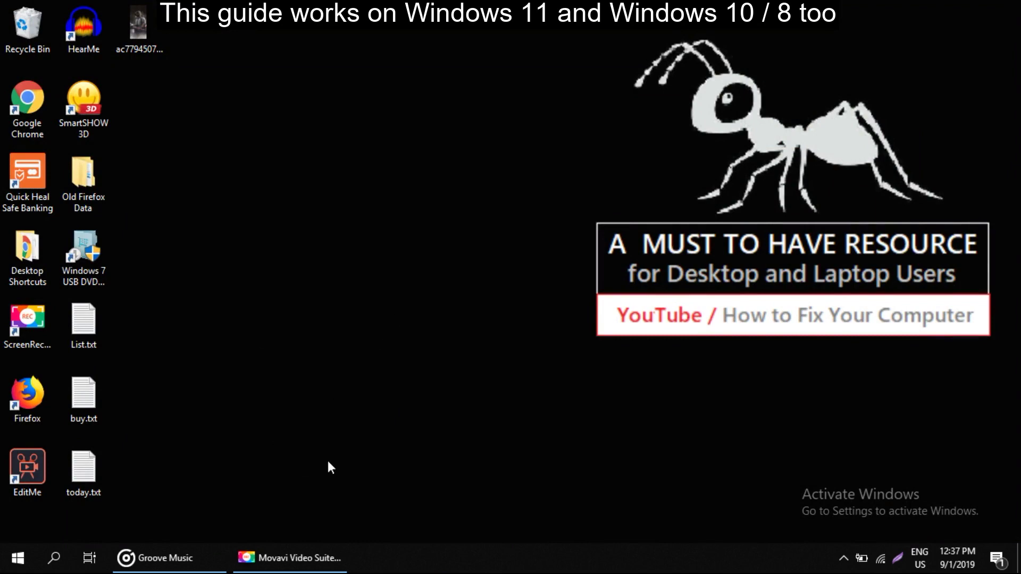
Run a Windows Update check from Settings' Update & Security page
{"action": "left_click", "coordinate": [18, 557]}
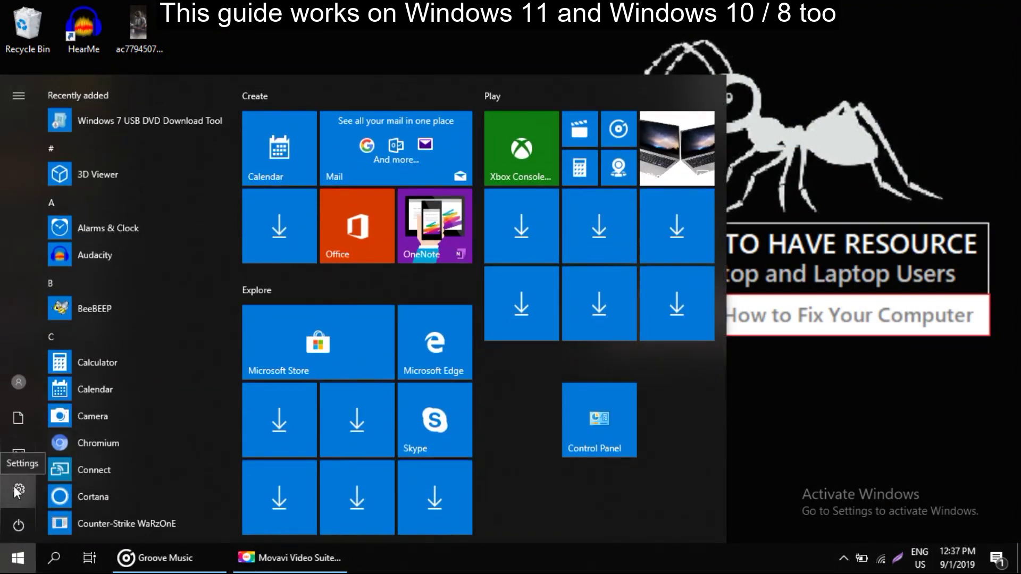
{"action": "left_click", "coordinate": [16, 491]}
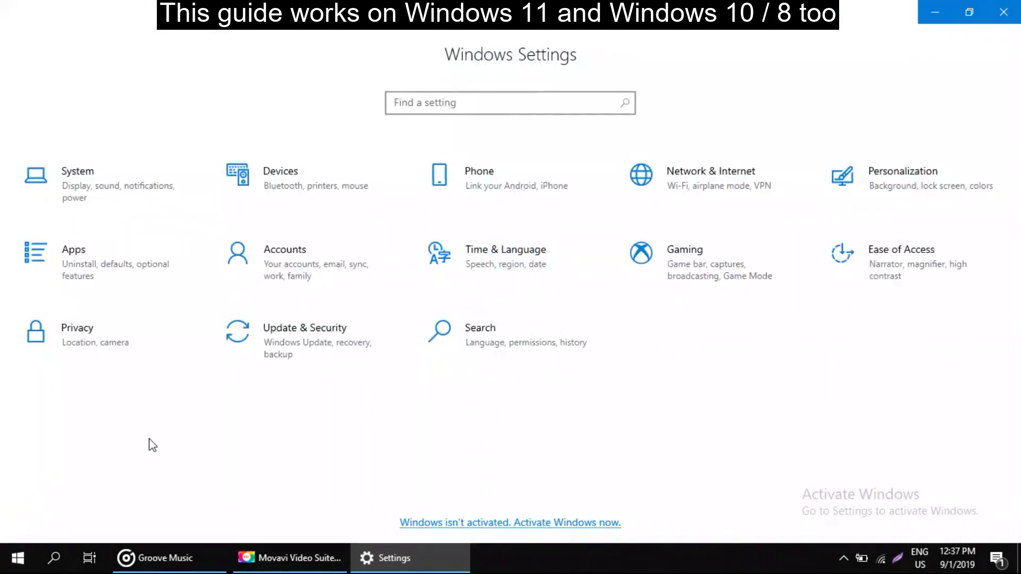
{"action": "left_click", "coordinate": [304, 352]}
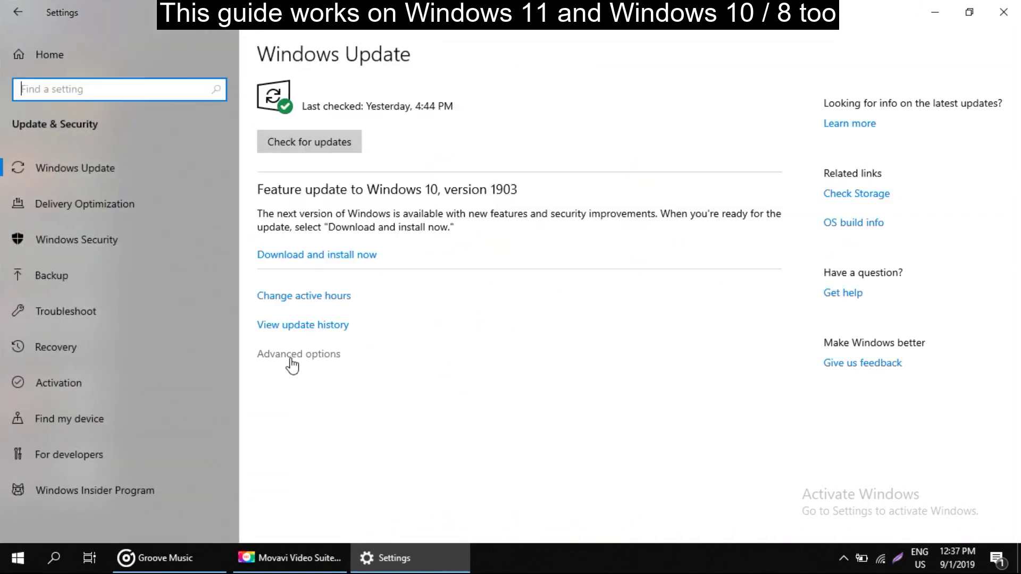
{"action": "left_click", "coordinate": [319, 142]}
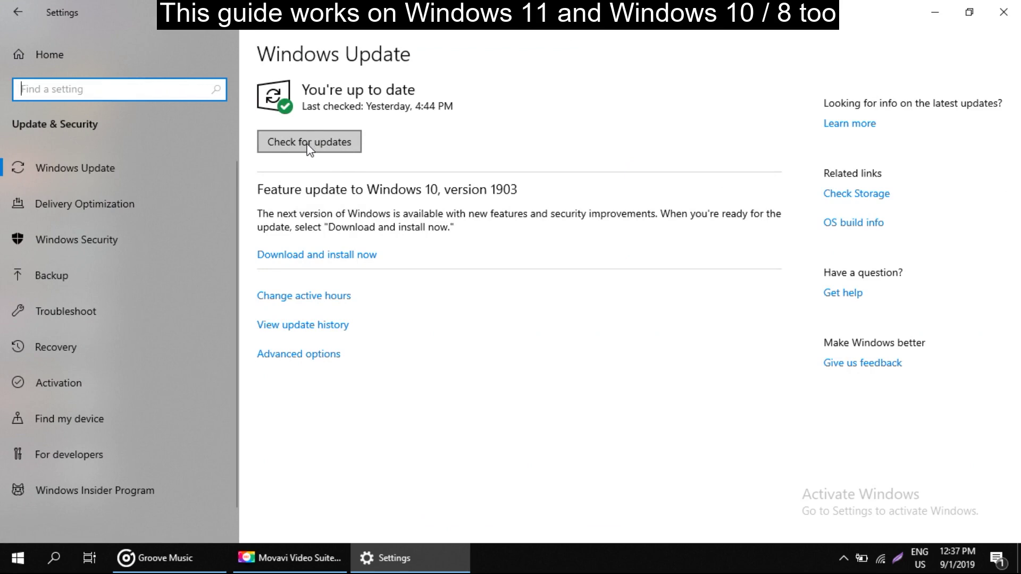
Close the Settings window showing Windows Update
{"action": "left_click", "coordinate": [1017, 8]}
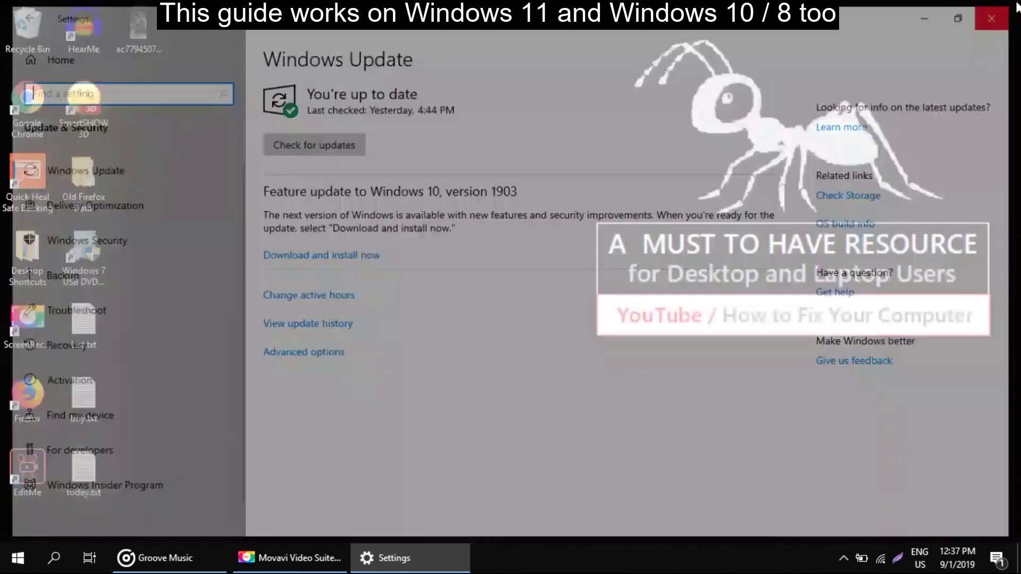